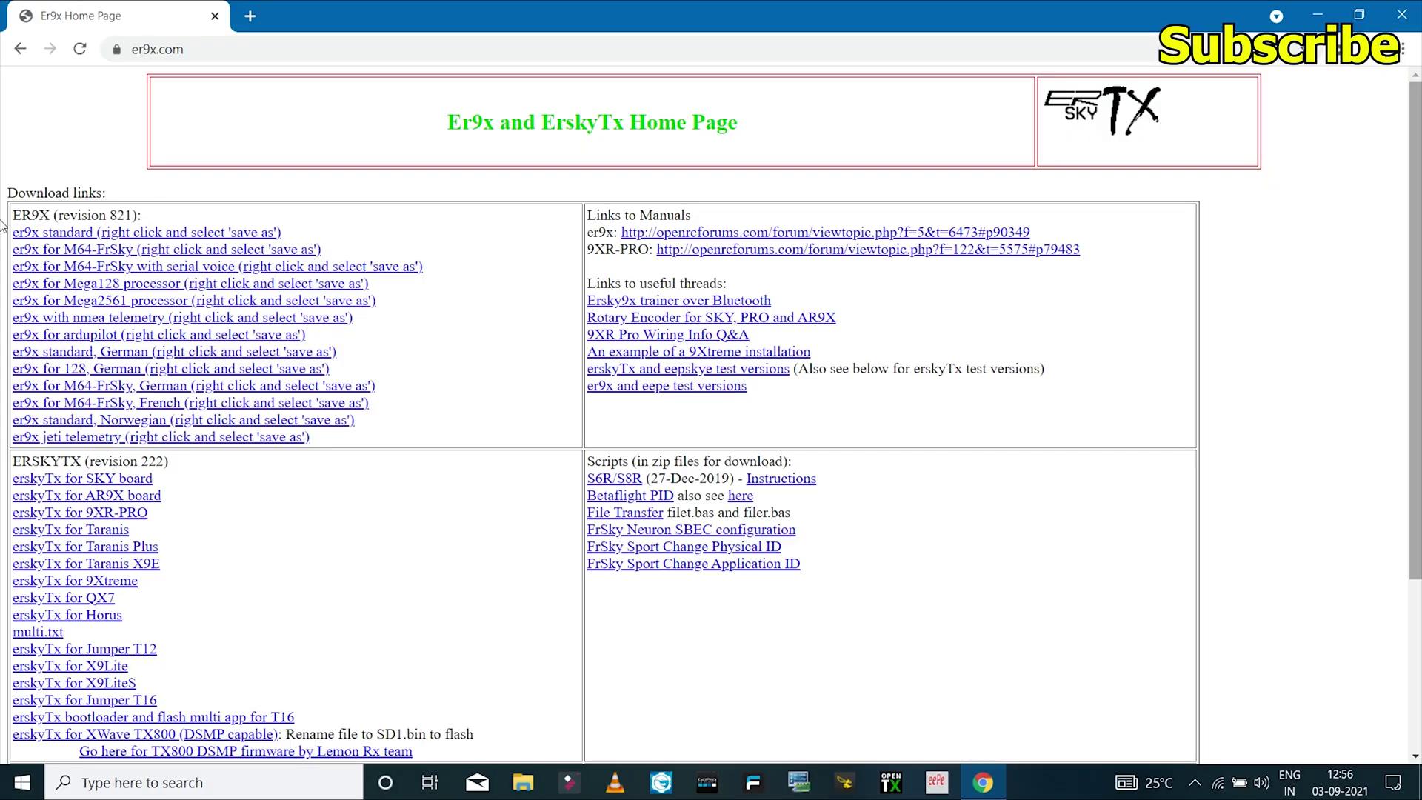
Step: Save the er9x standard firmware from the er9x.com download links to drive D: as er9x.hex
key("ctrl+plus")
key("ctrl+plus")
scroll(40, 591, "down", 4)
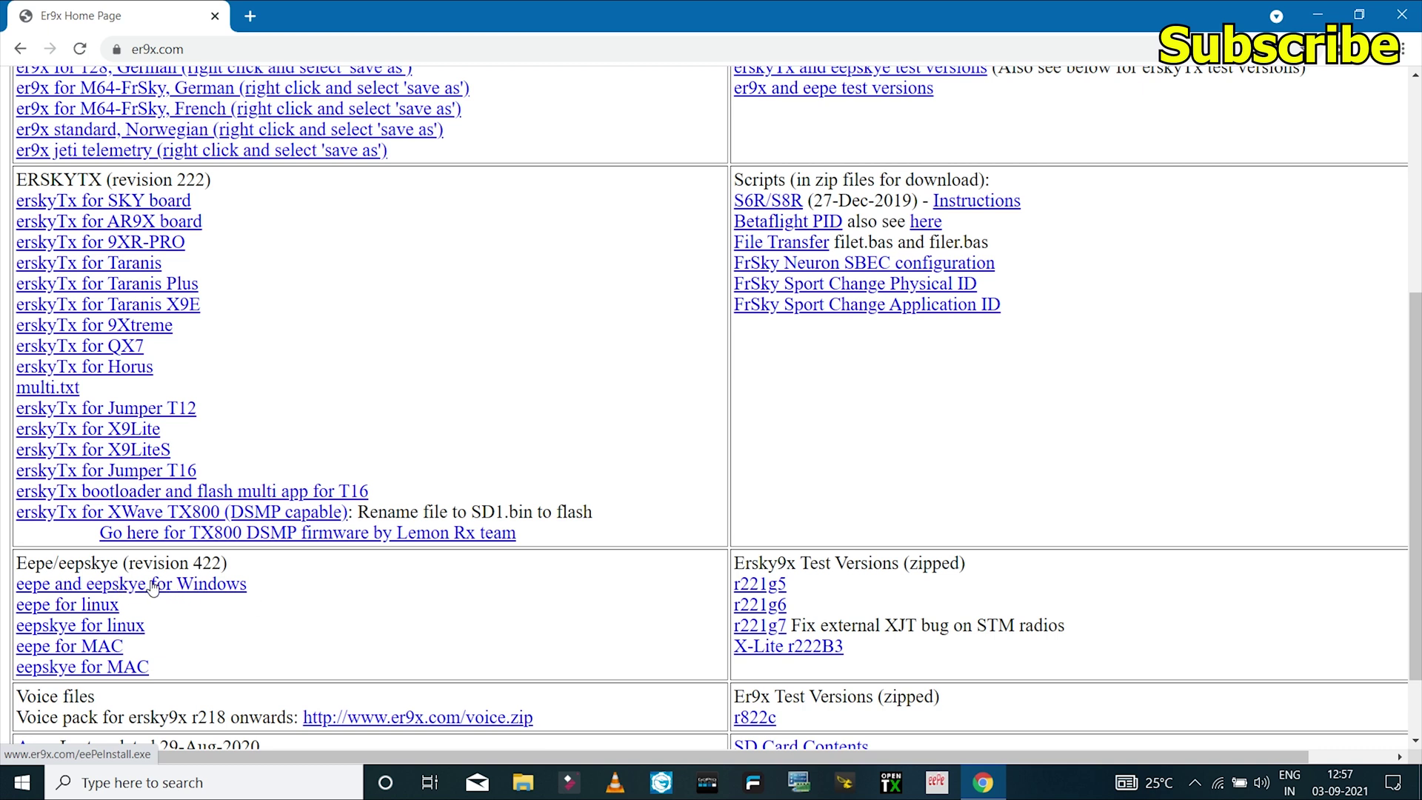
scroll(52, 231, "up", 4)
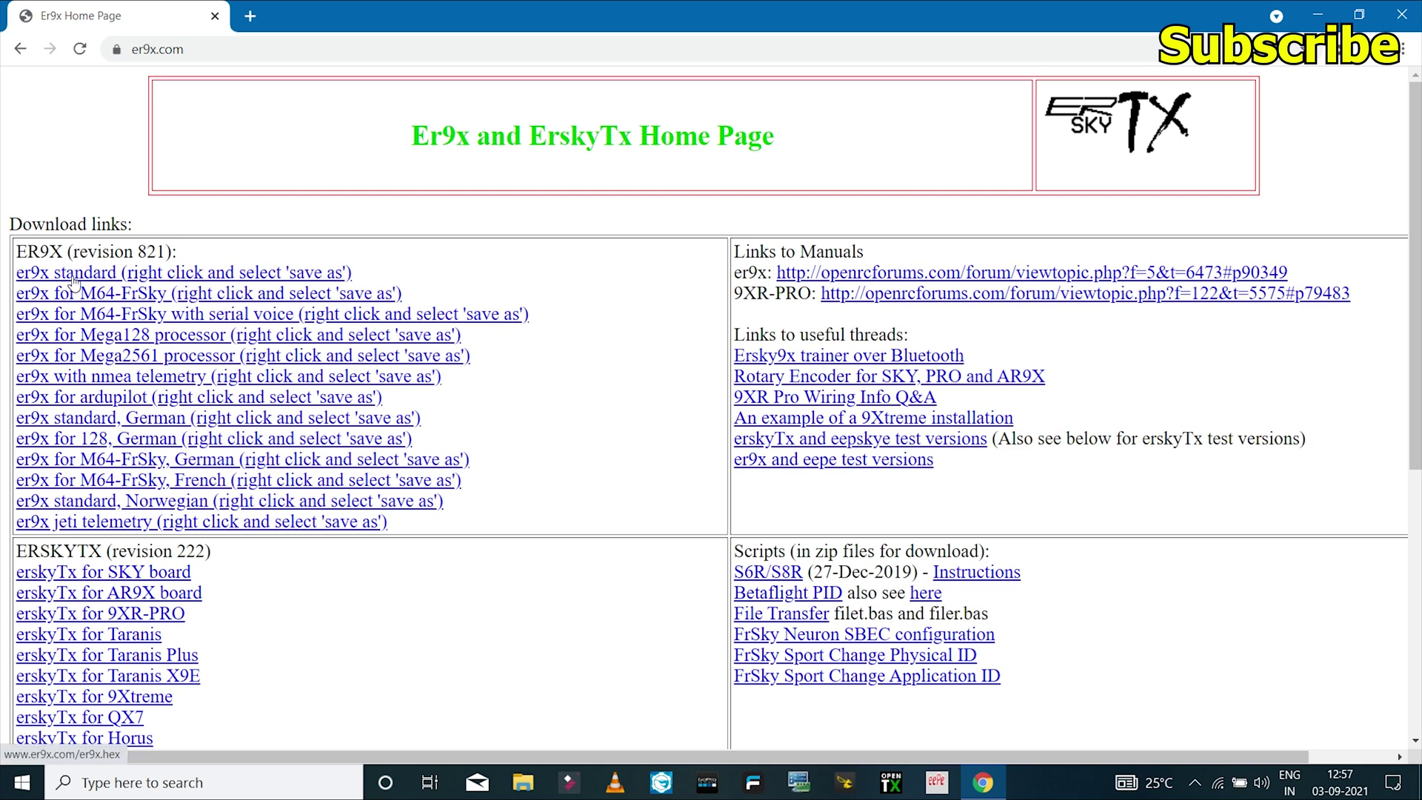
left_click(111, 279)
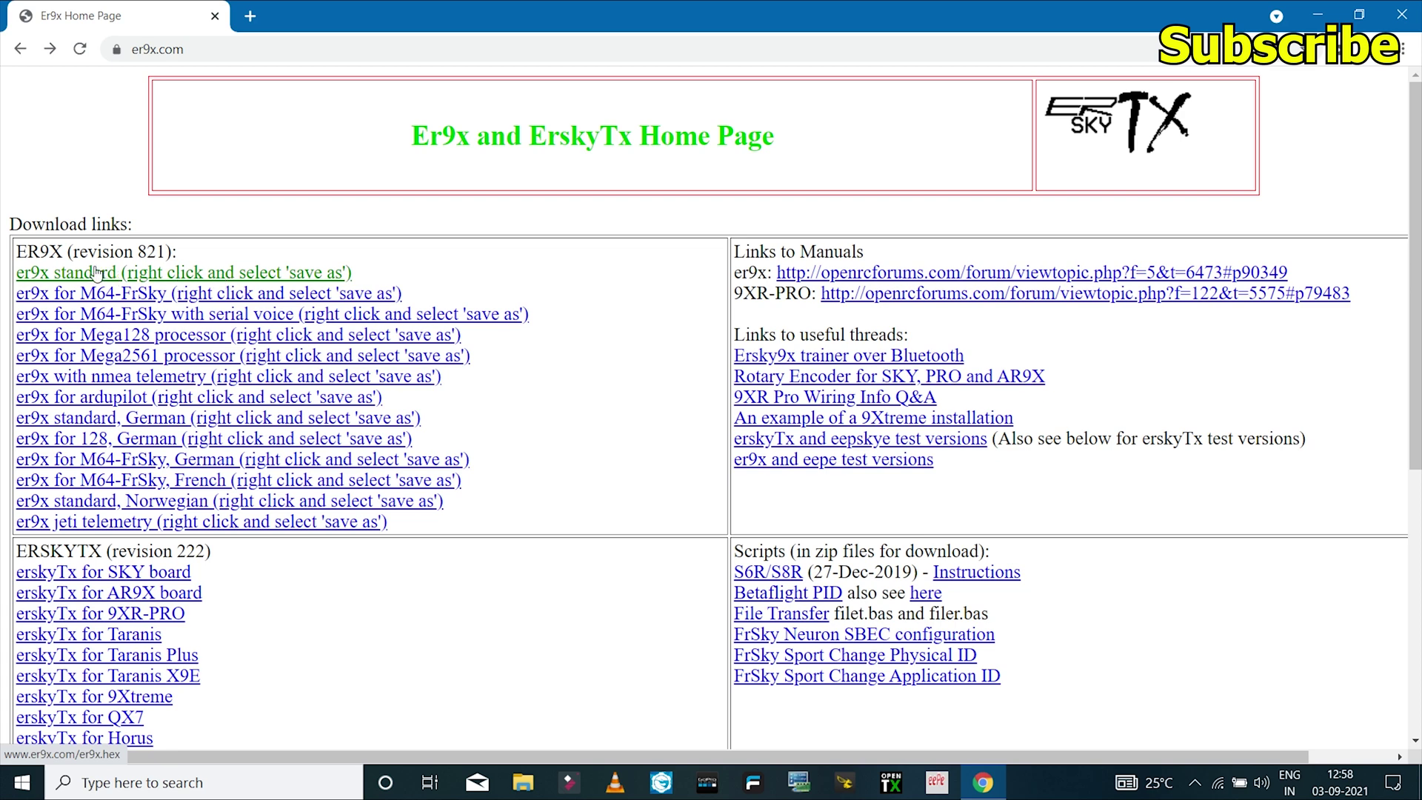
right_click(96, 275)
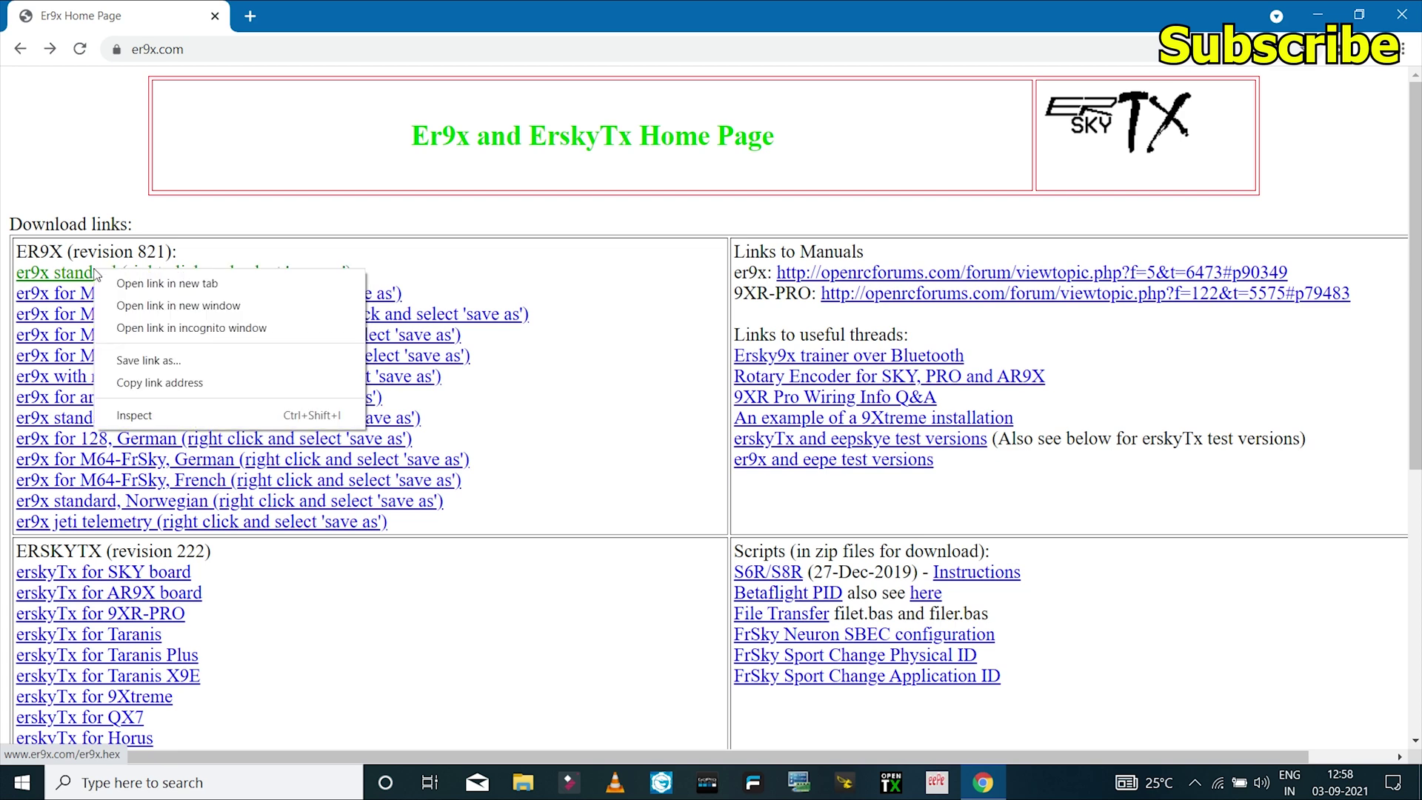
left_click(153, 369)
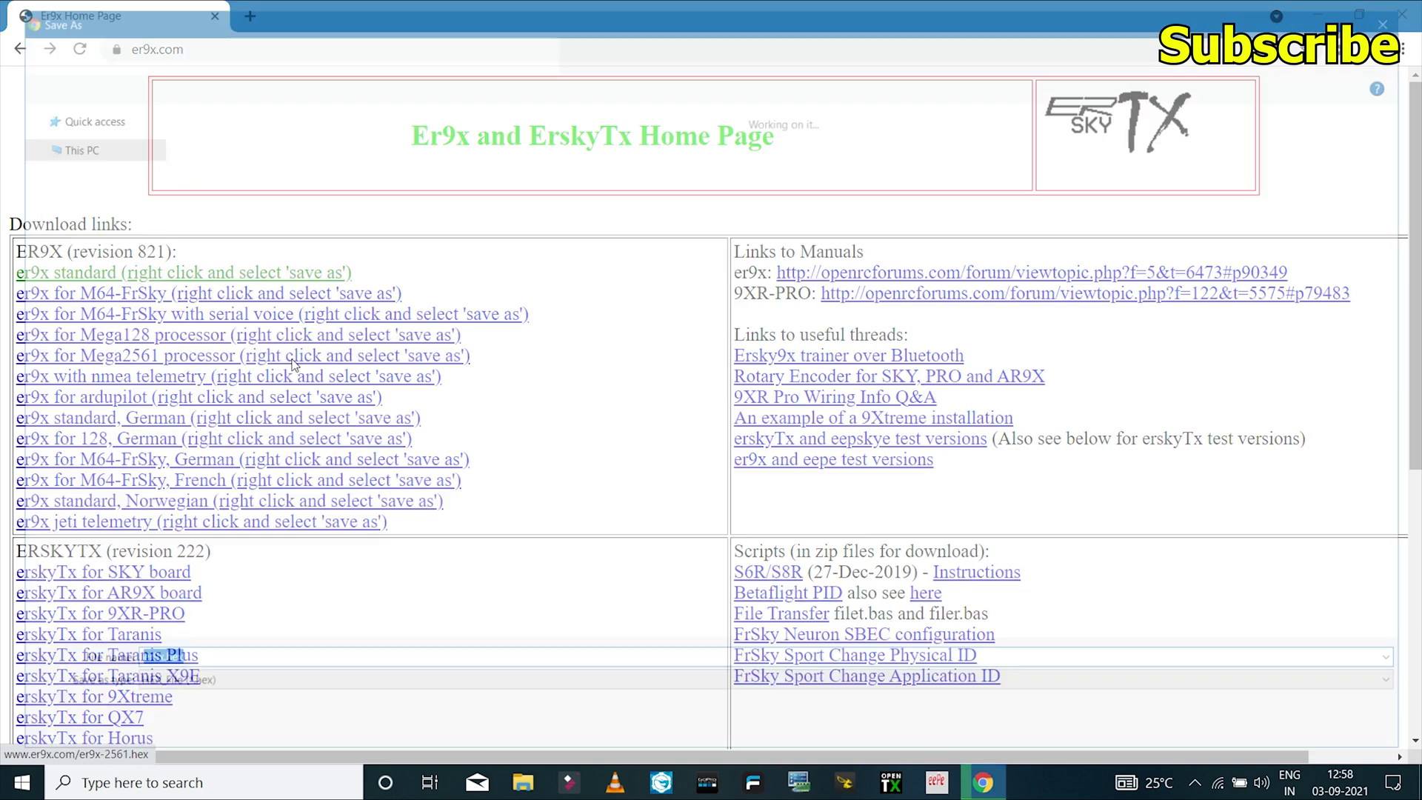
left_click(1250, 733)
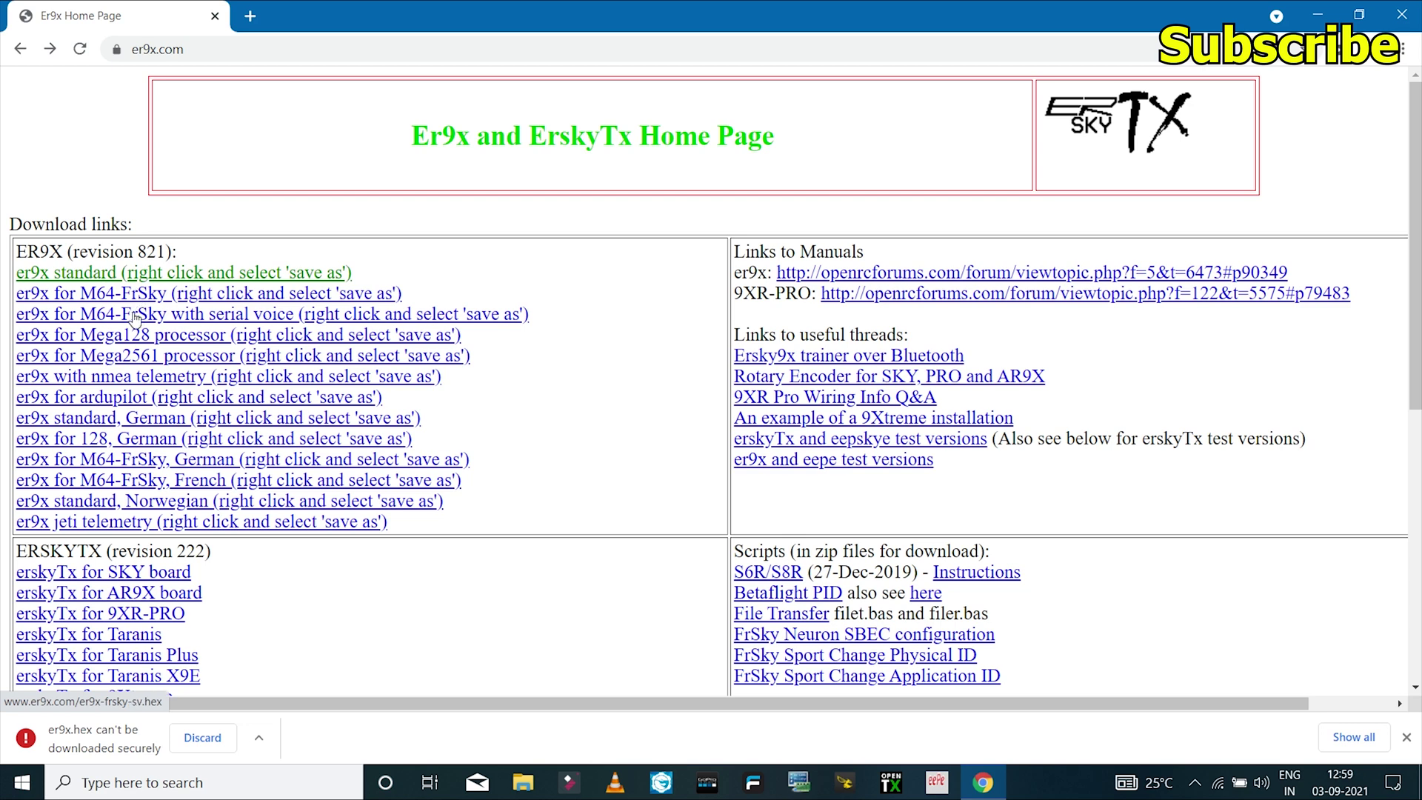
Step: Open the er9x and eepe test versions thread and save er9xProv822z1.zip to drive D:
scroll(747, 468, "down", 1)
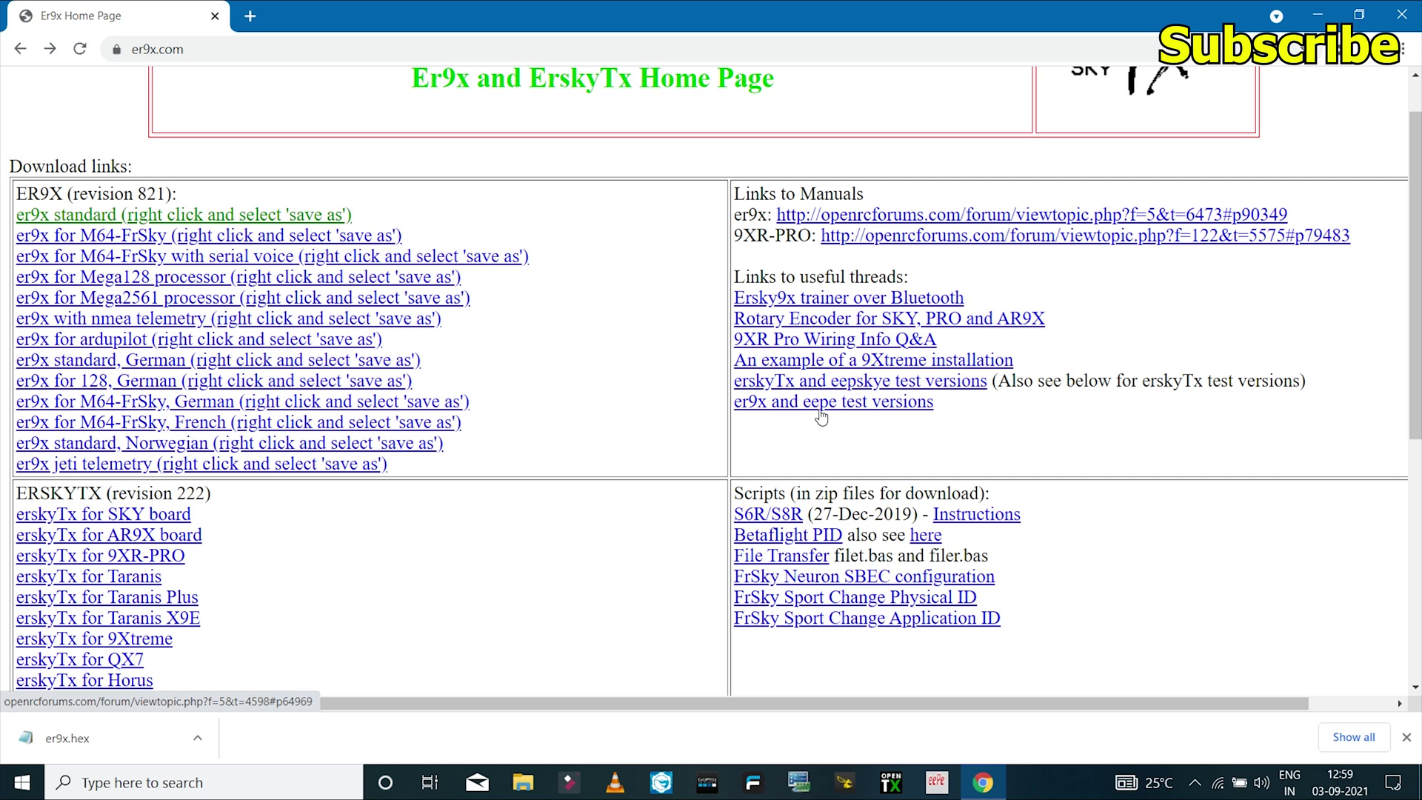
left_click(897, 412)
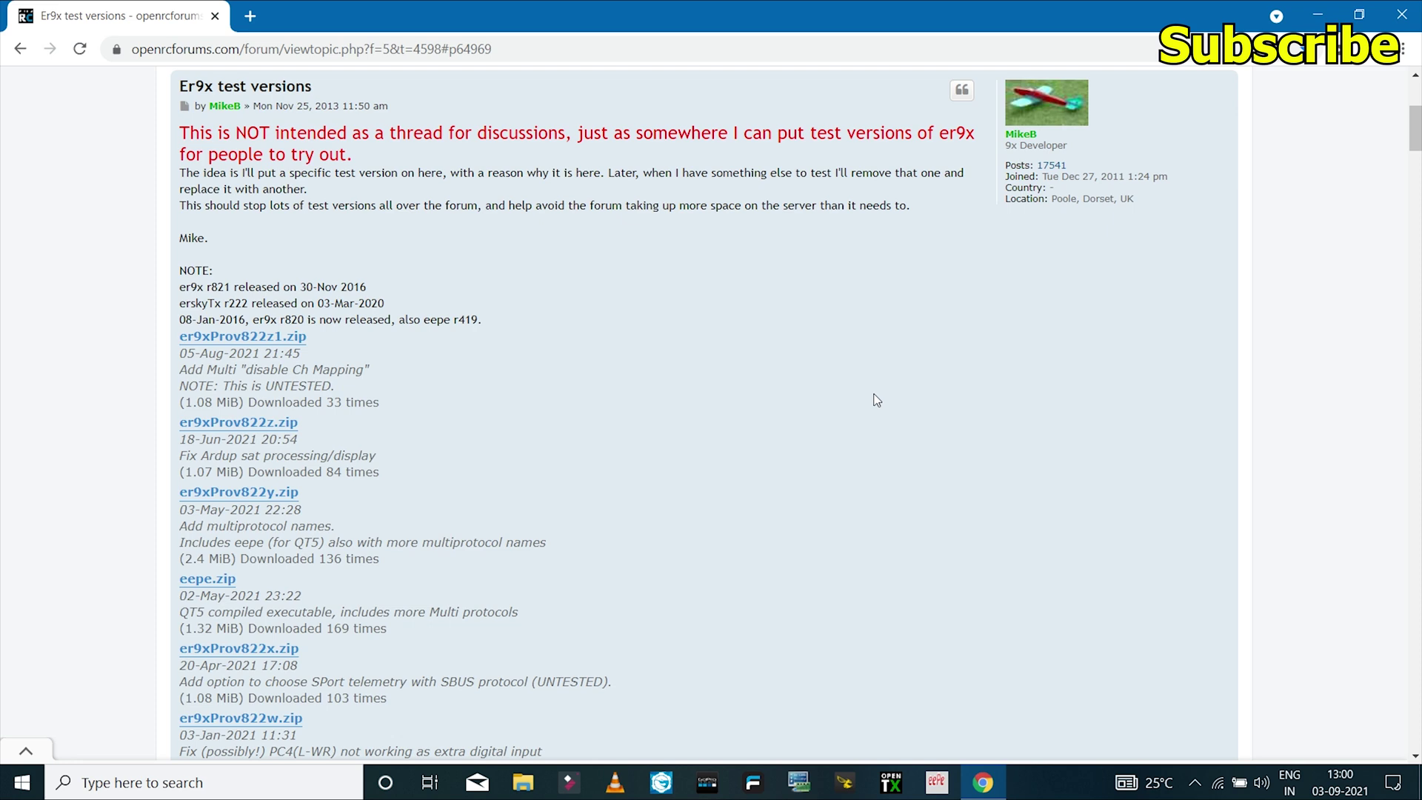
right_click(214, 339)
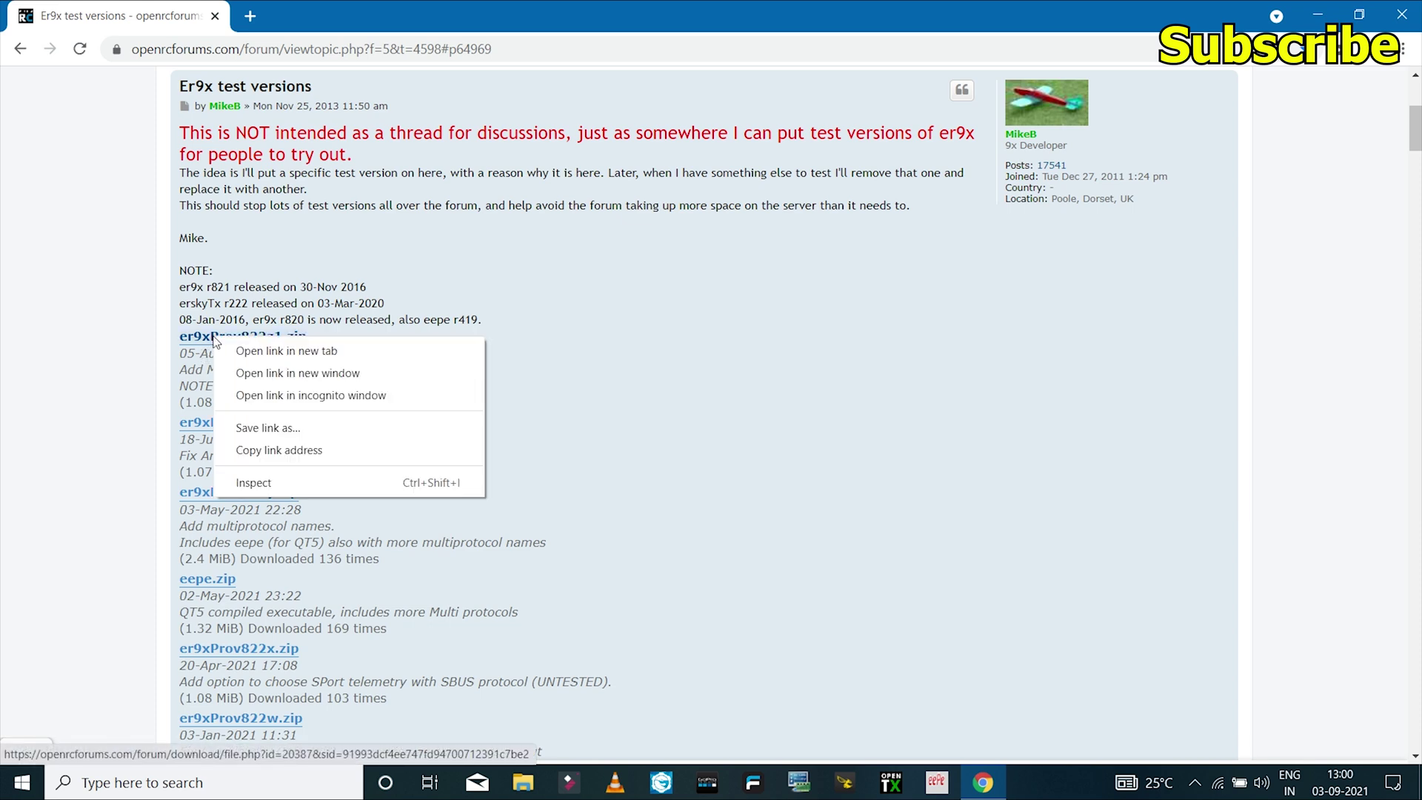
left_click(297, 428)
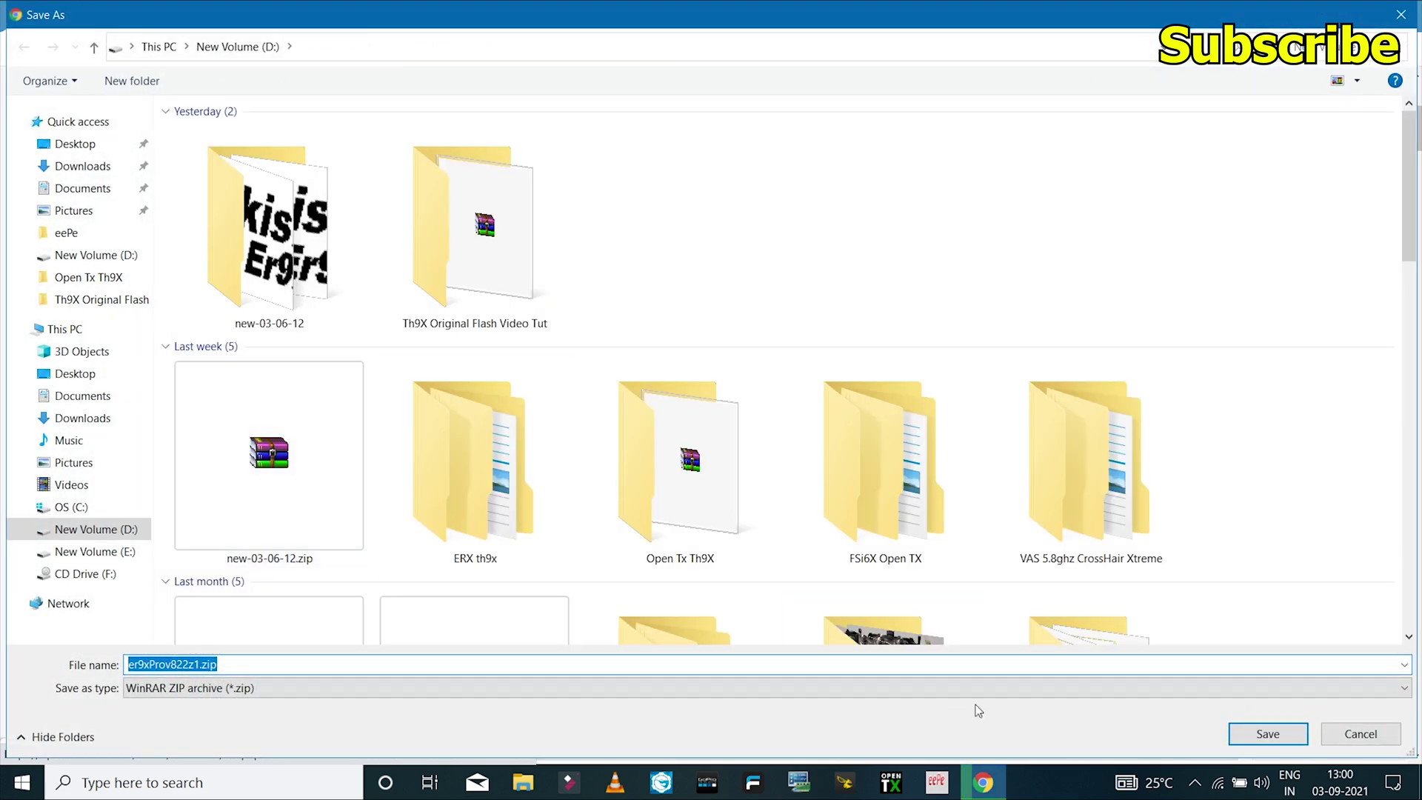
left_click(1274, 740)
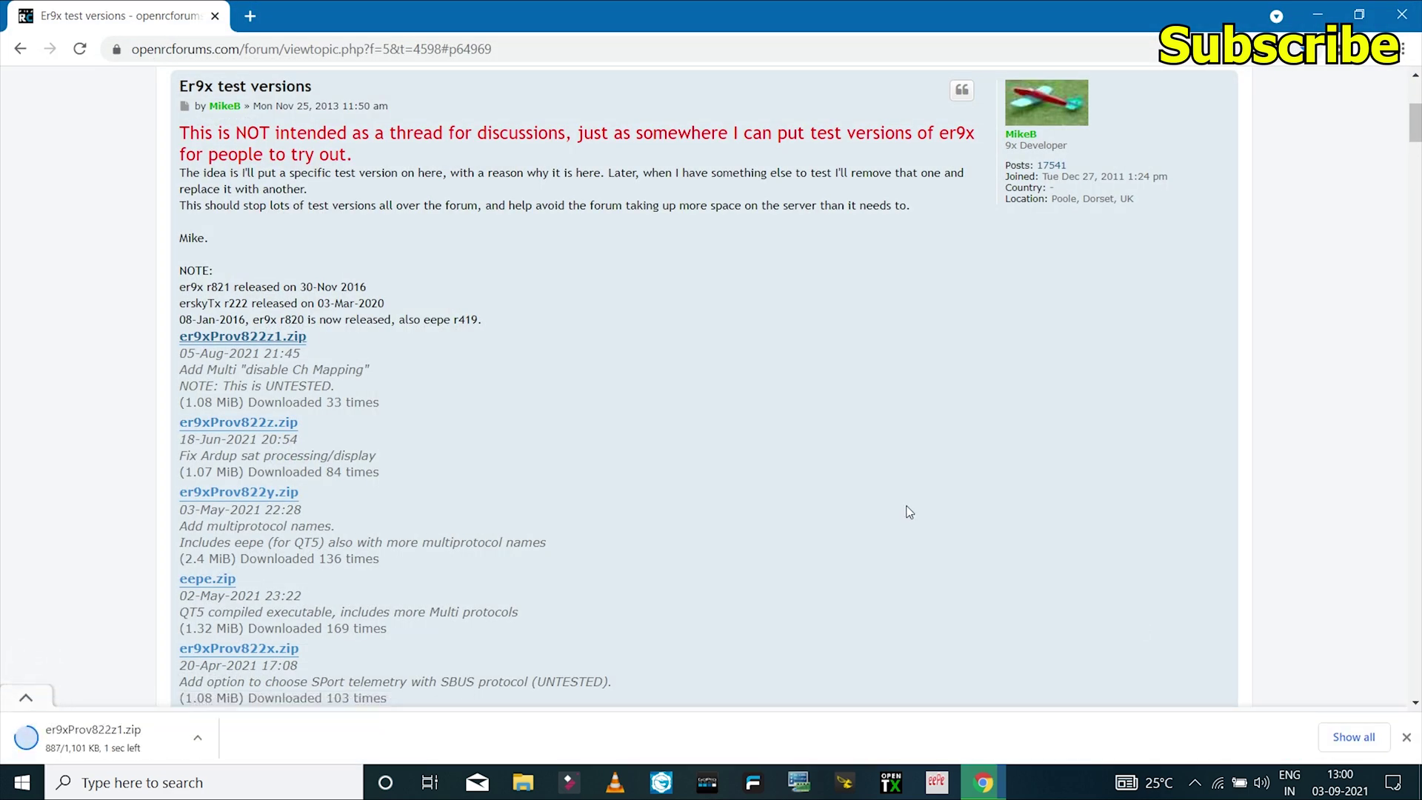
Step: Download the eepe.zip build dated 26-Oct-2020 from the test versions thread
scroll(909, 512, "down", 5)
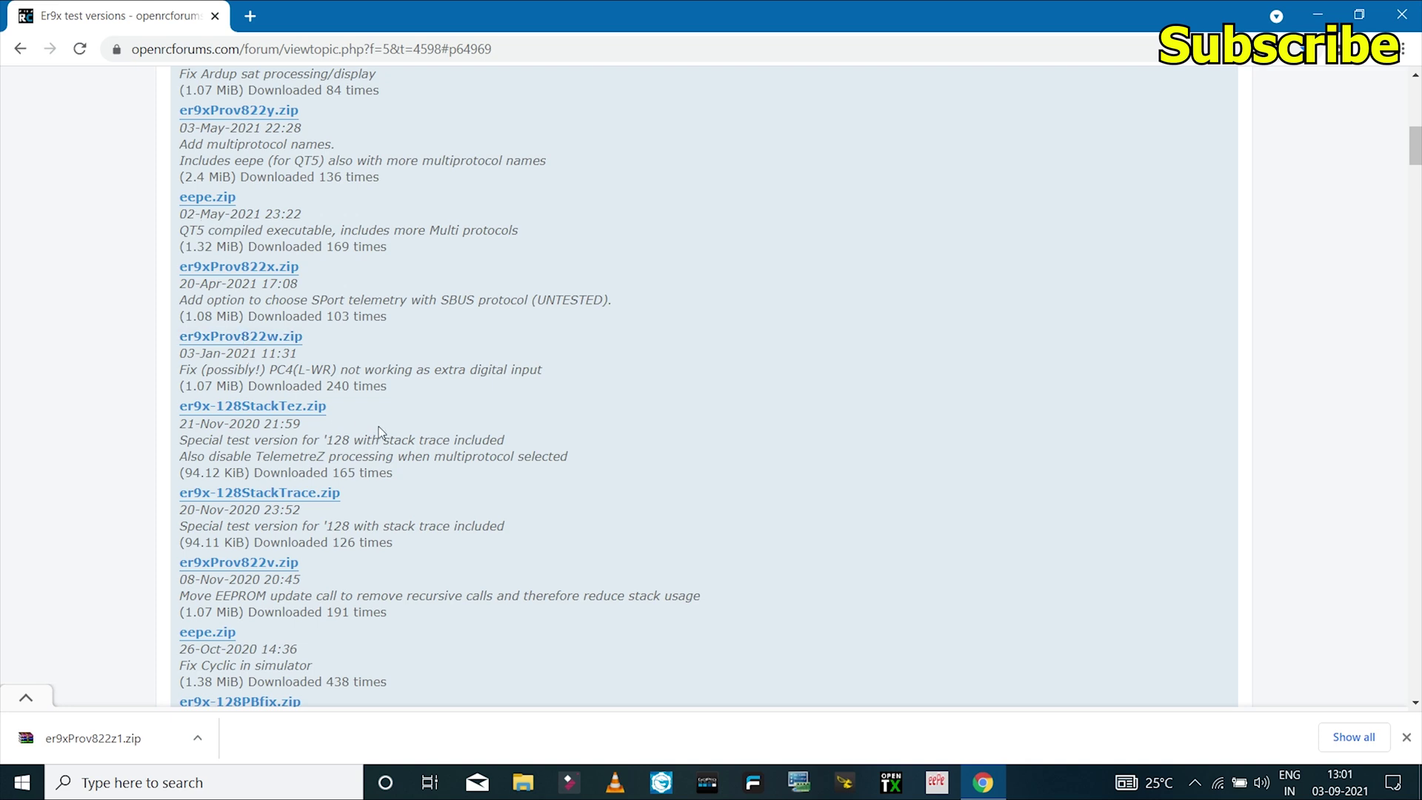
scroll(378, 431, "down", 2)
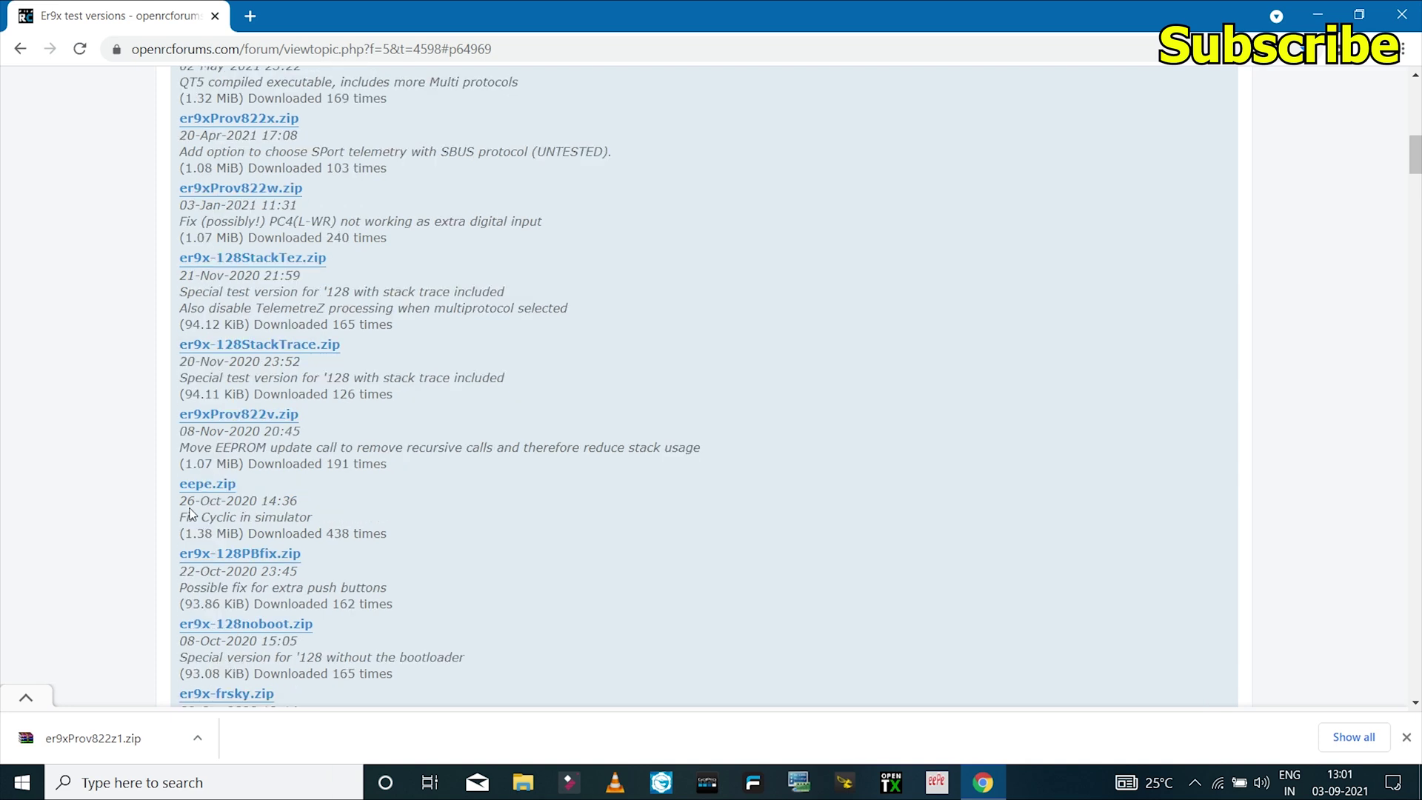
left_click(195, 489)
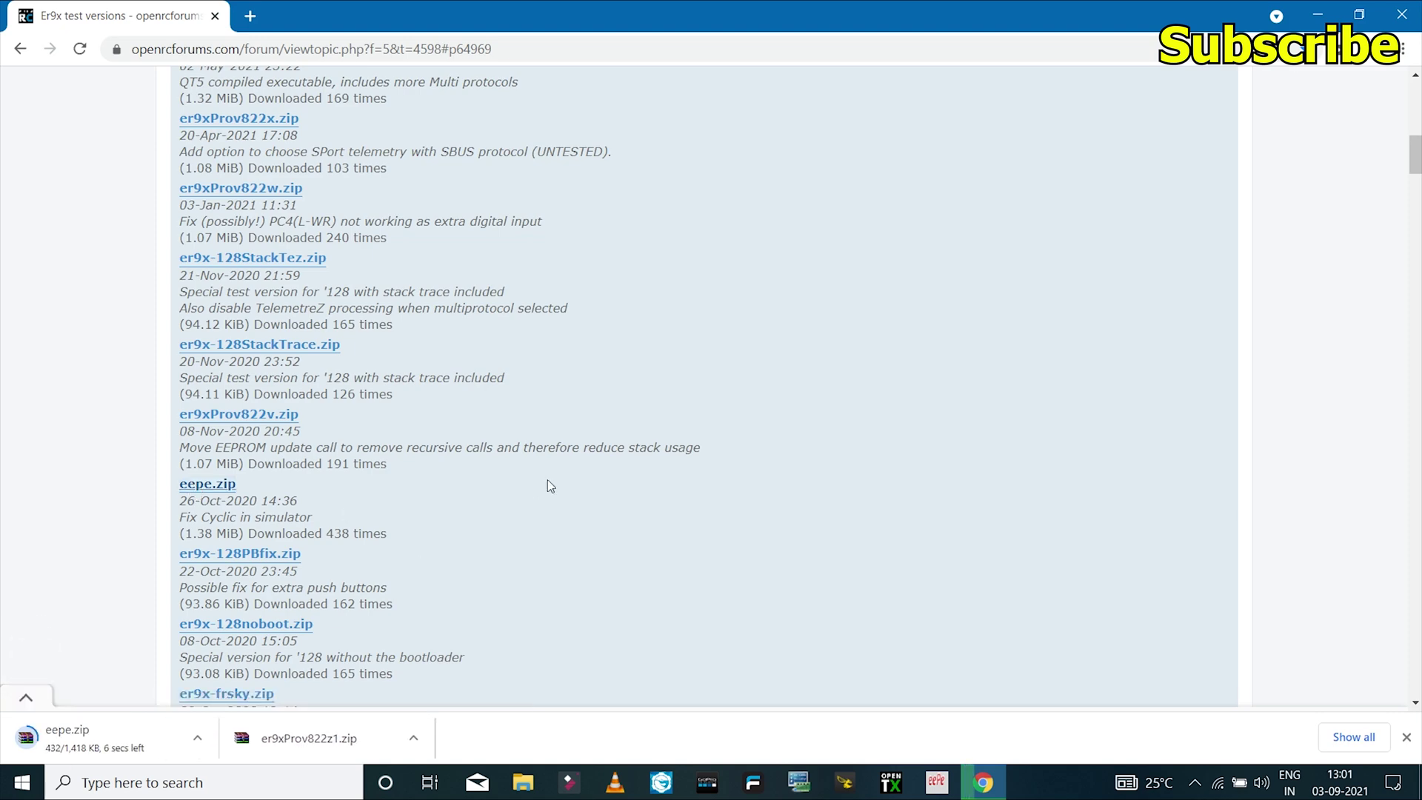
scroll(500, 668, "down", 4)
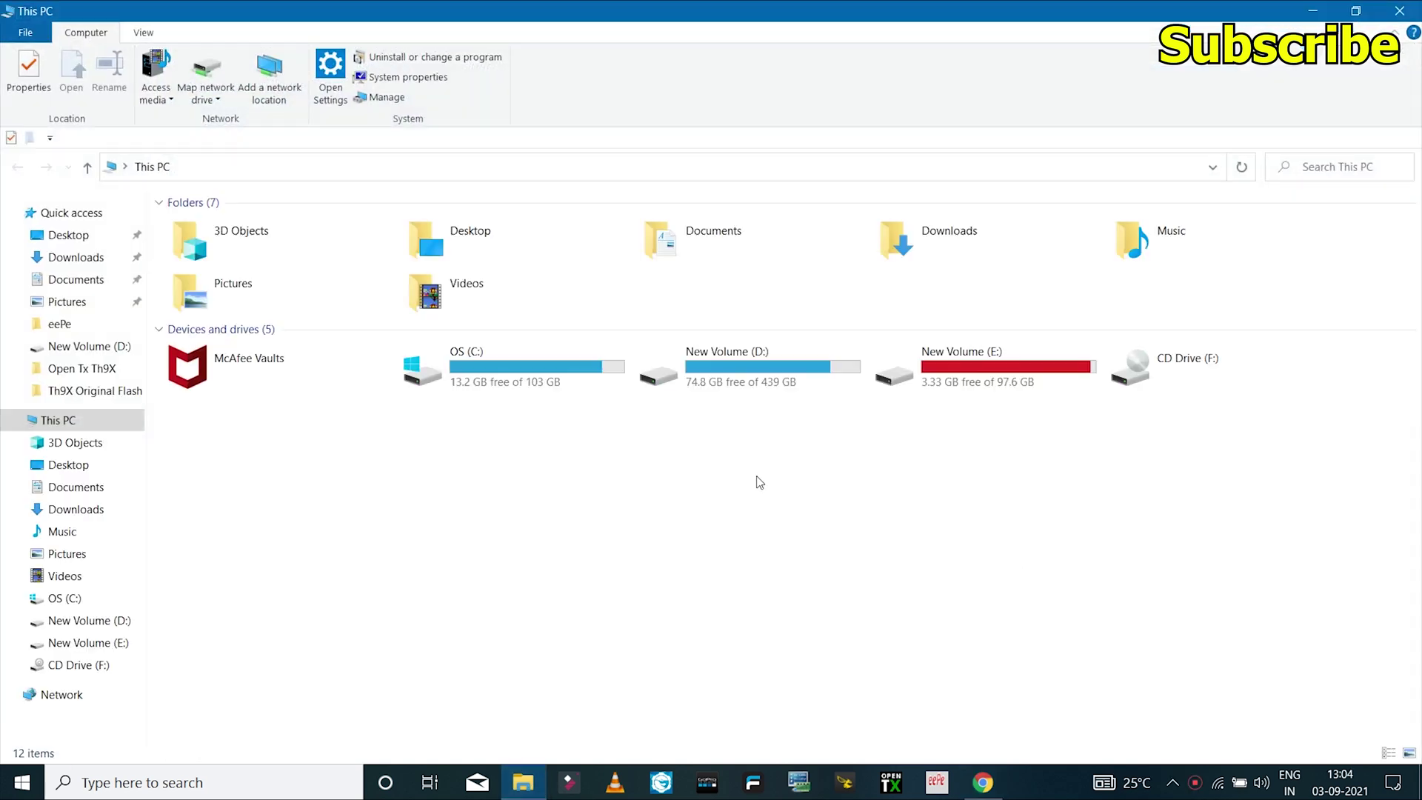
Step: Switch to File Explorer and extract er9xProv822z1.zip on drive D: into D:\er9xProv822z1
double_click(740, 367)
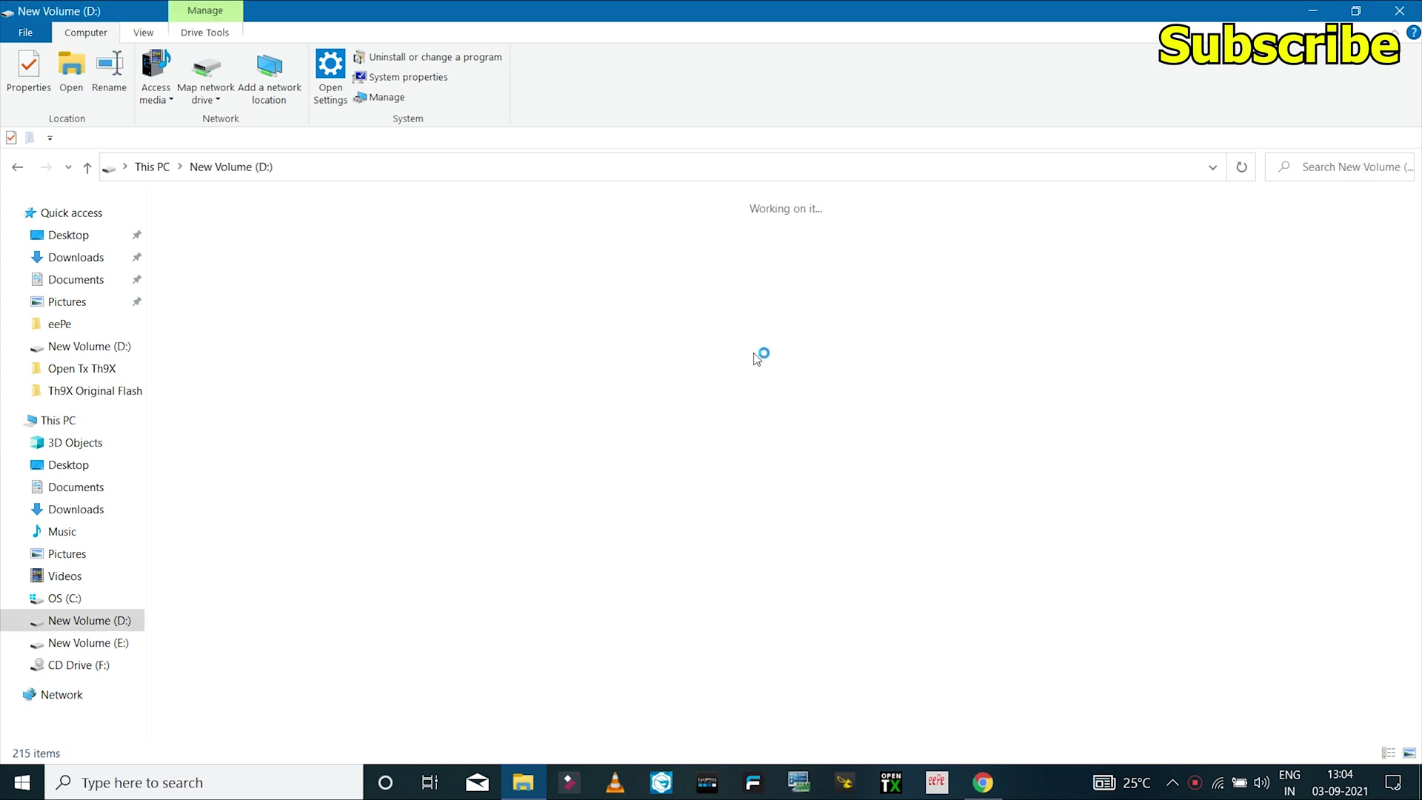
right_click(447, 316)
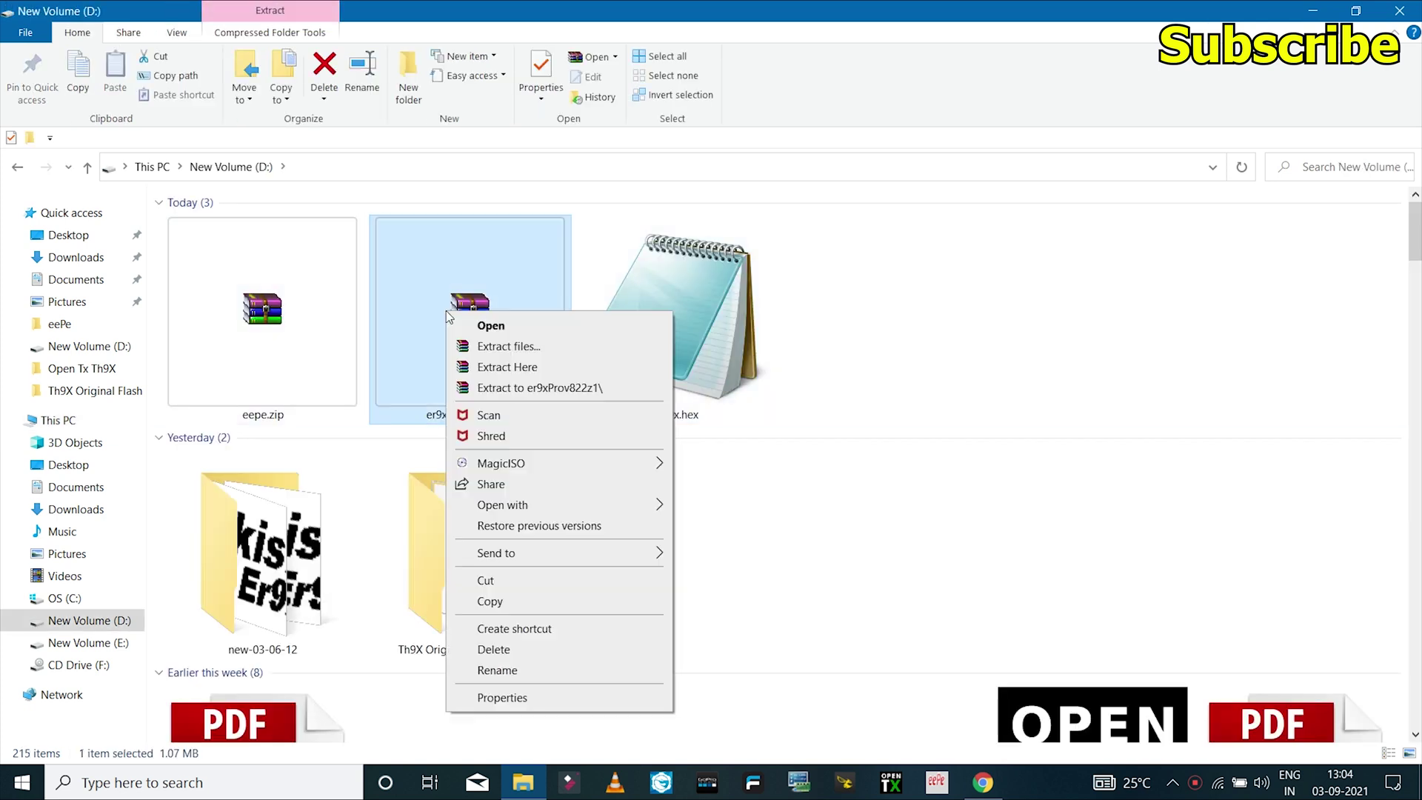
left_click(536, 348)
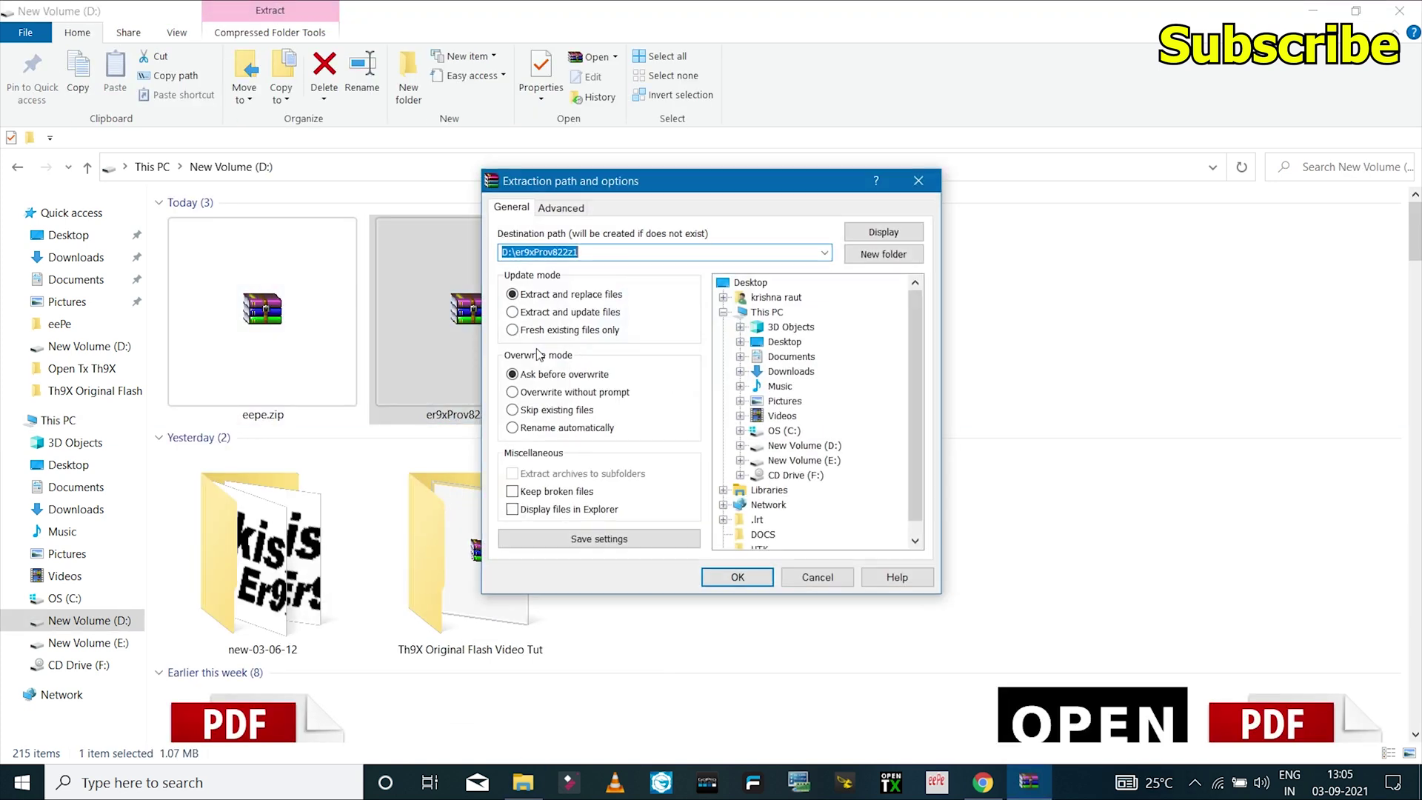
left_click(737, 577)
left_click(682, 543)
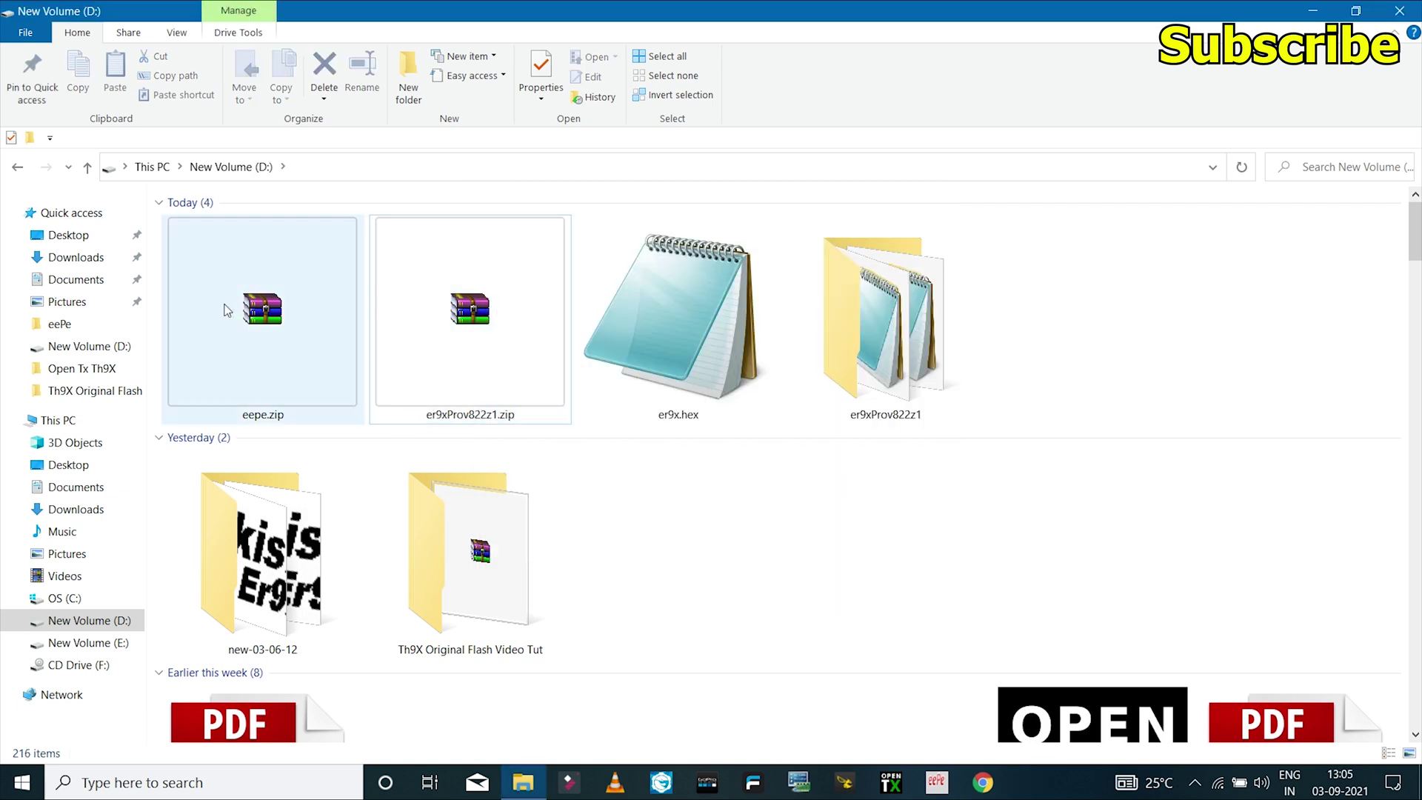
Step: Extract eepe.zip into an eepe folder on drive D: and copy eepe.exe from that folder
left_click(227, 310)
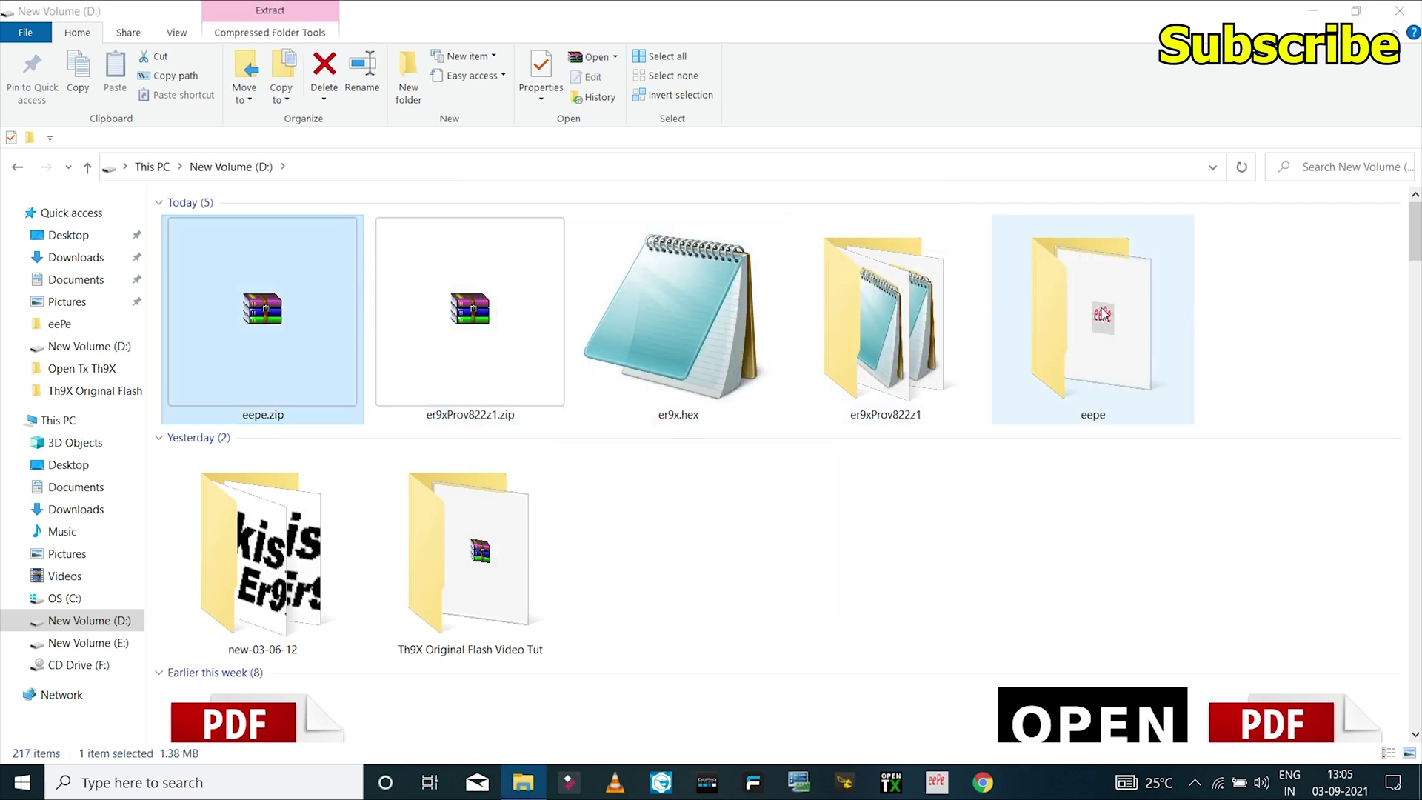
double_click(1103, 315)
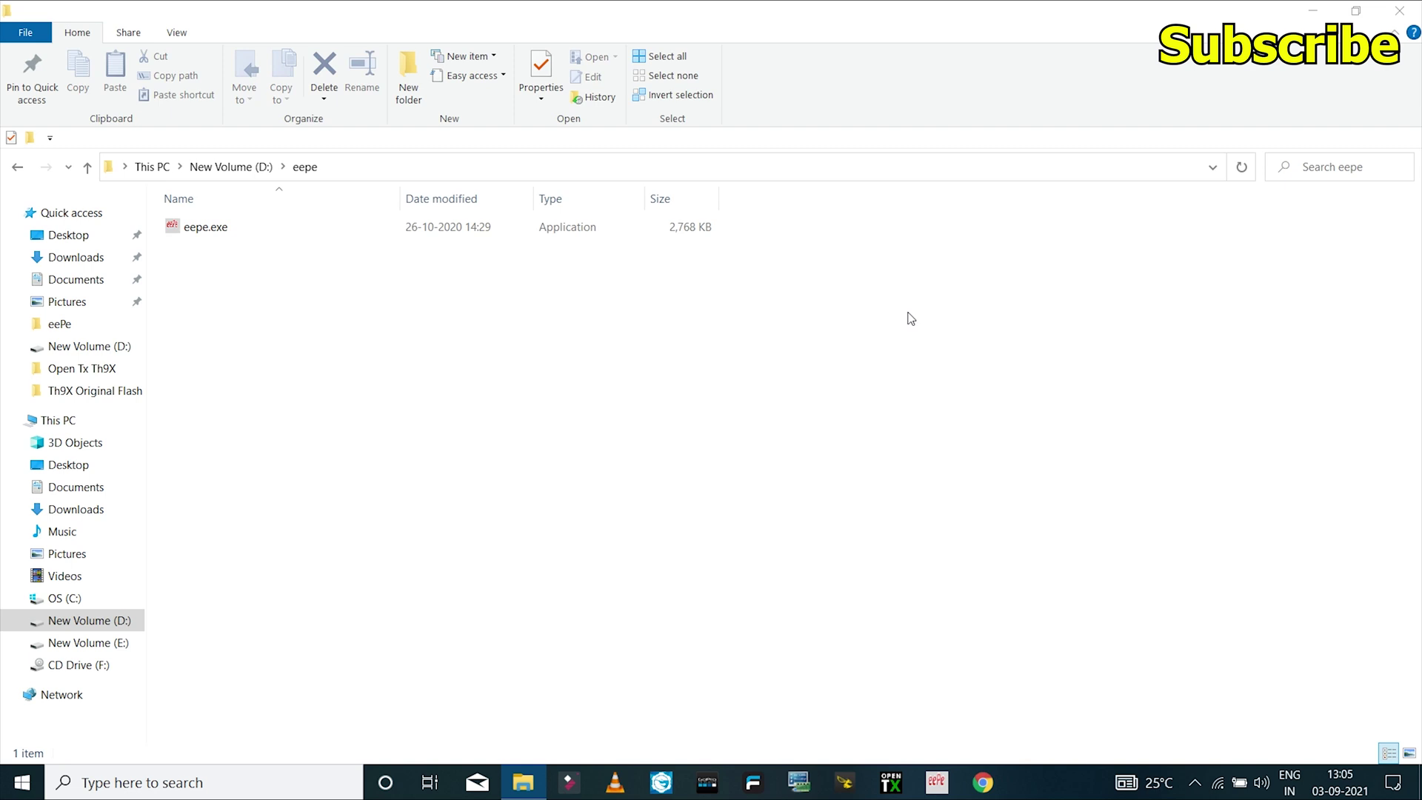
right_click(201, 231)
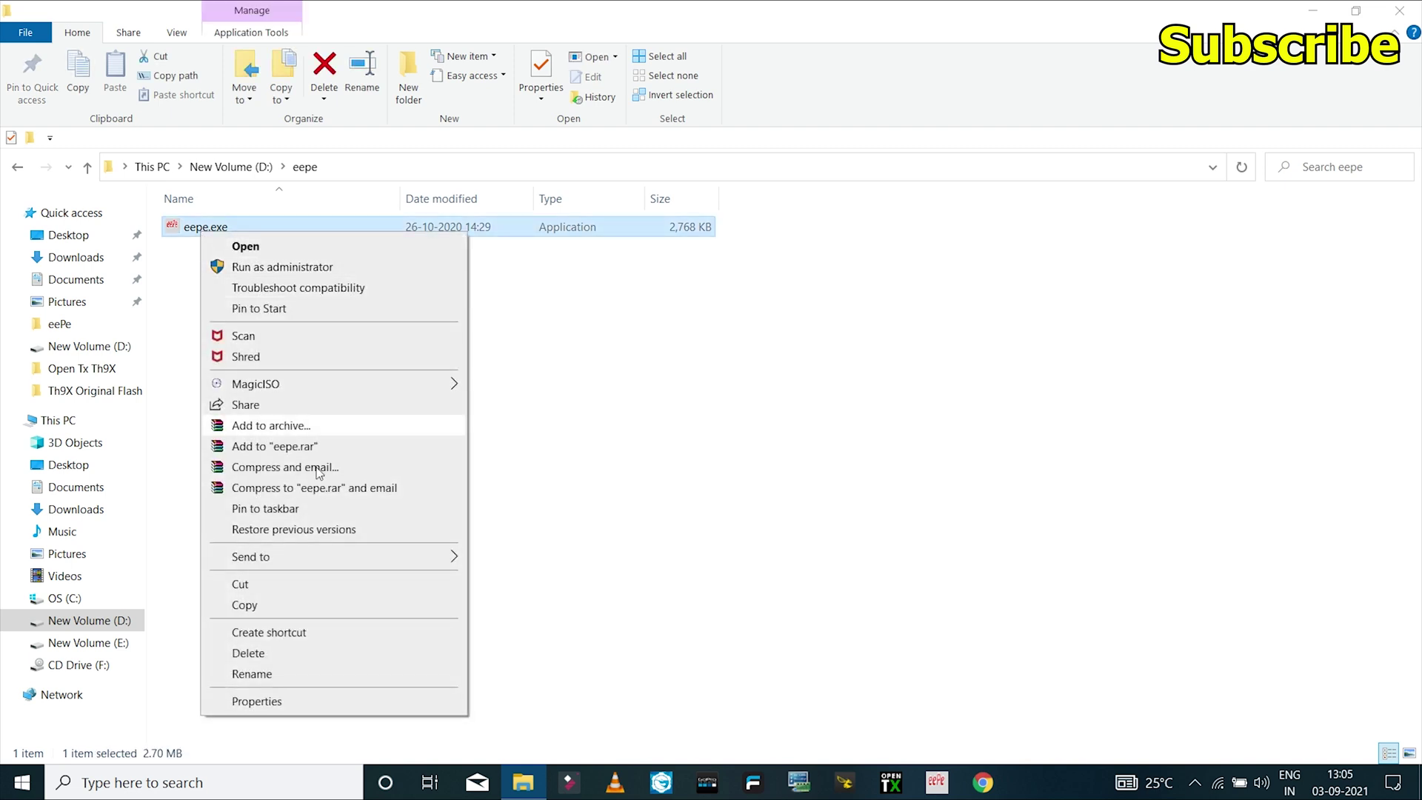
left_click(250, 605)
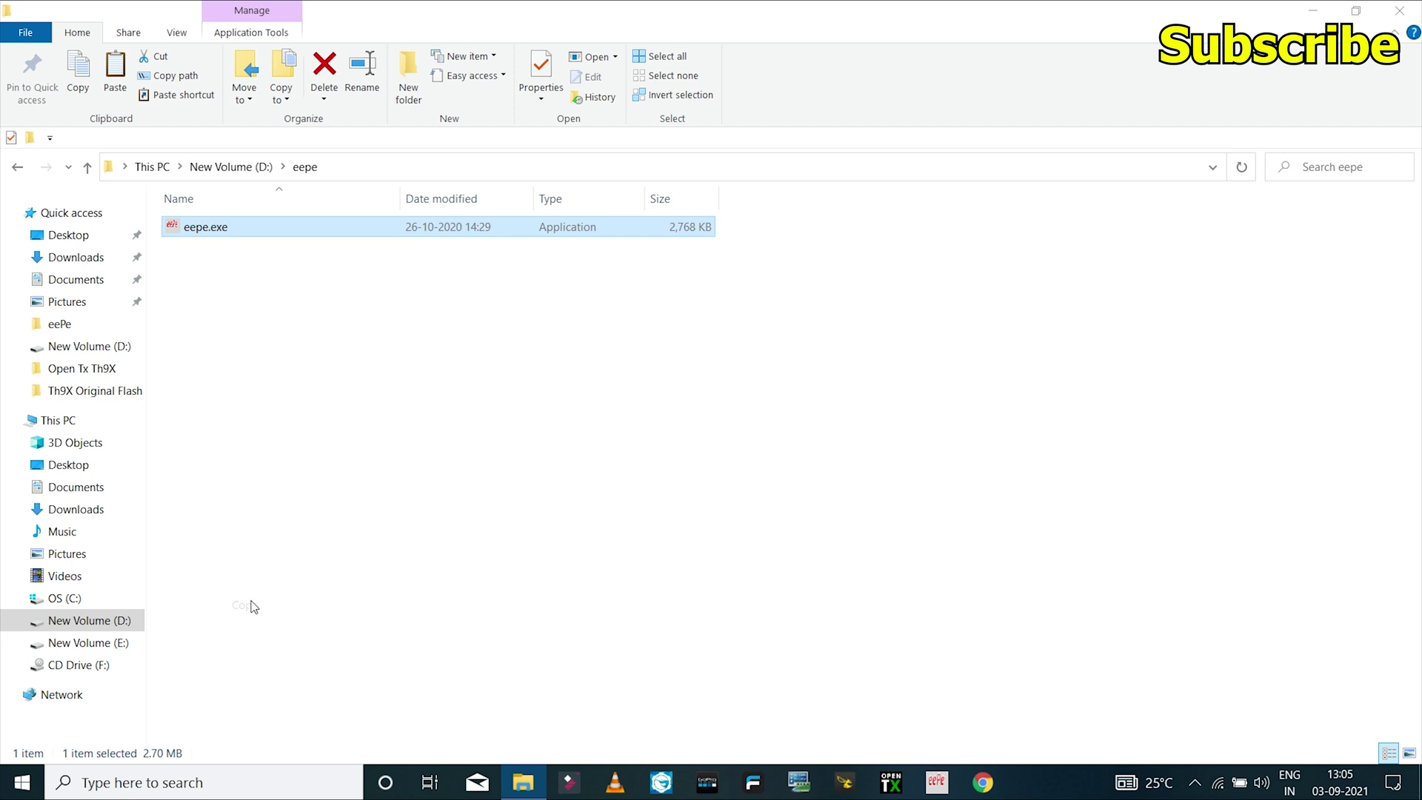
Step: Open the eePe installation folder inside Program Files (x86) on drive C:
left_click(74, 420)
left_click(525, 381)
double_click(523, 381)
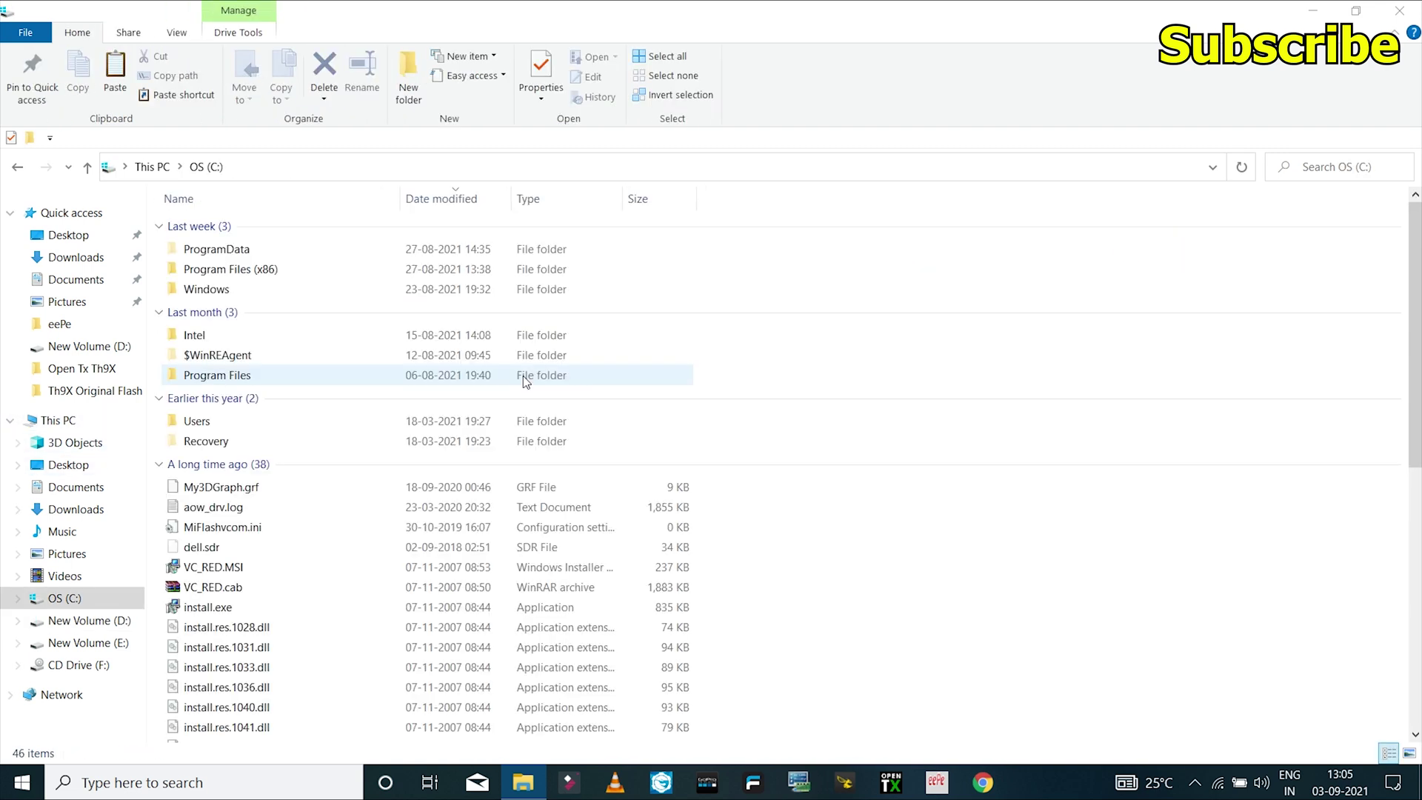
double_click(246, 279)
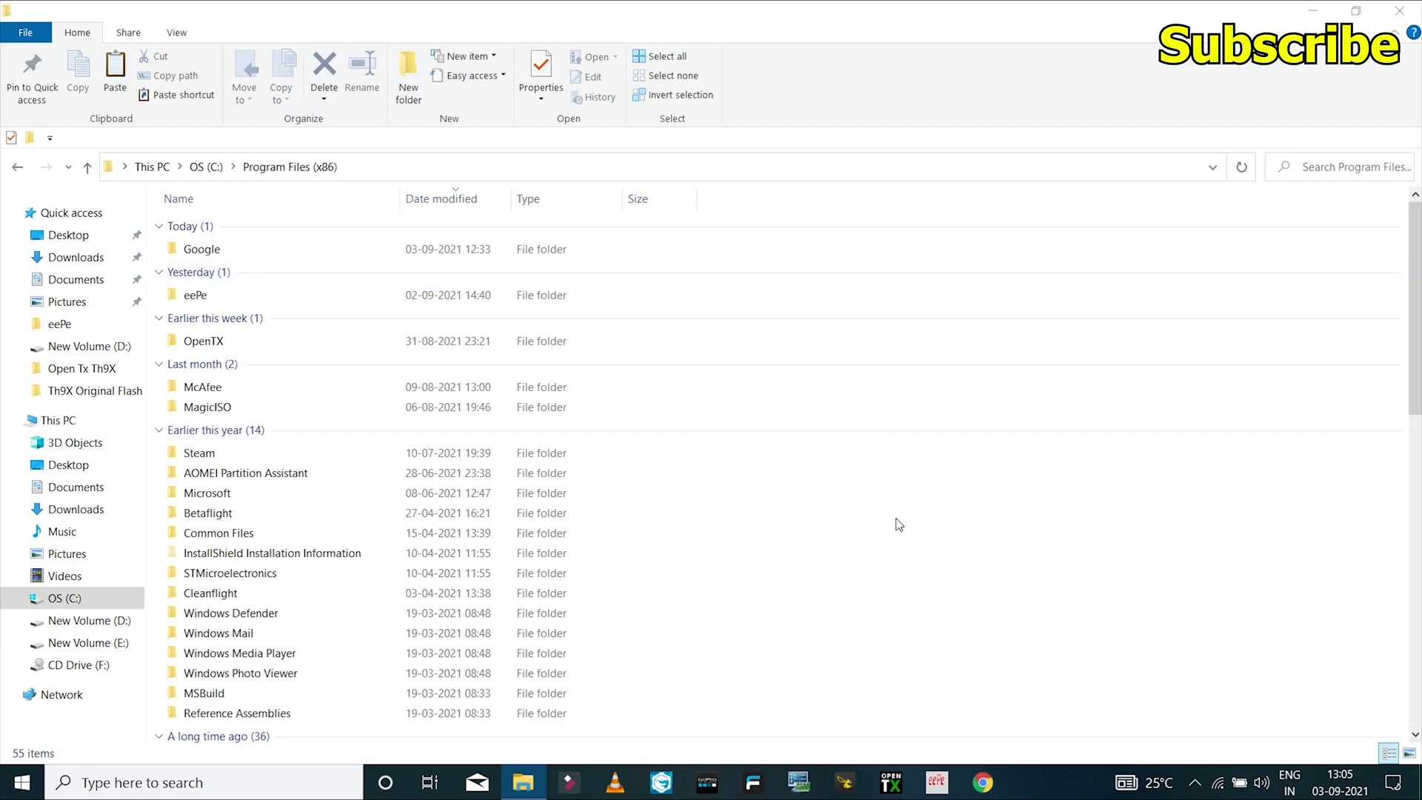
key("Down")
key("Up")
key("Down")
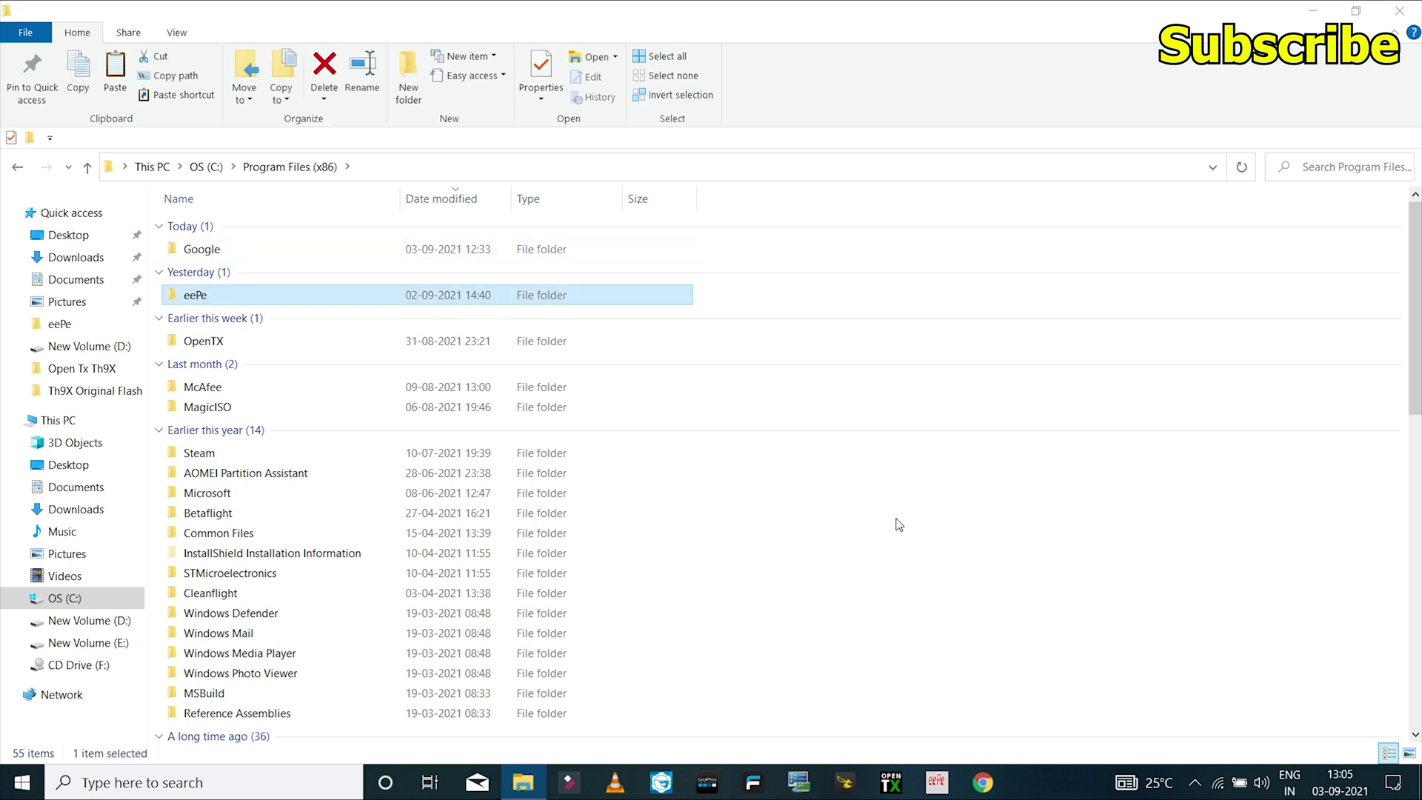
key("Return")
Step: Paste the copied eepe.exe into the eePe installation folder, replacing the existing file
right_click(475, 404)
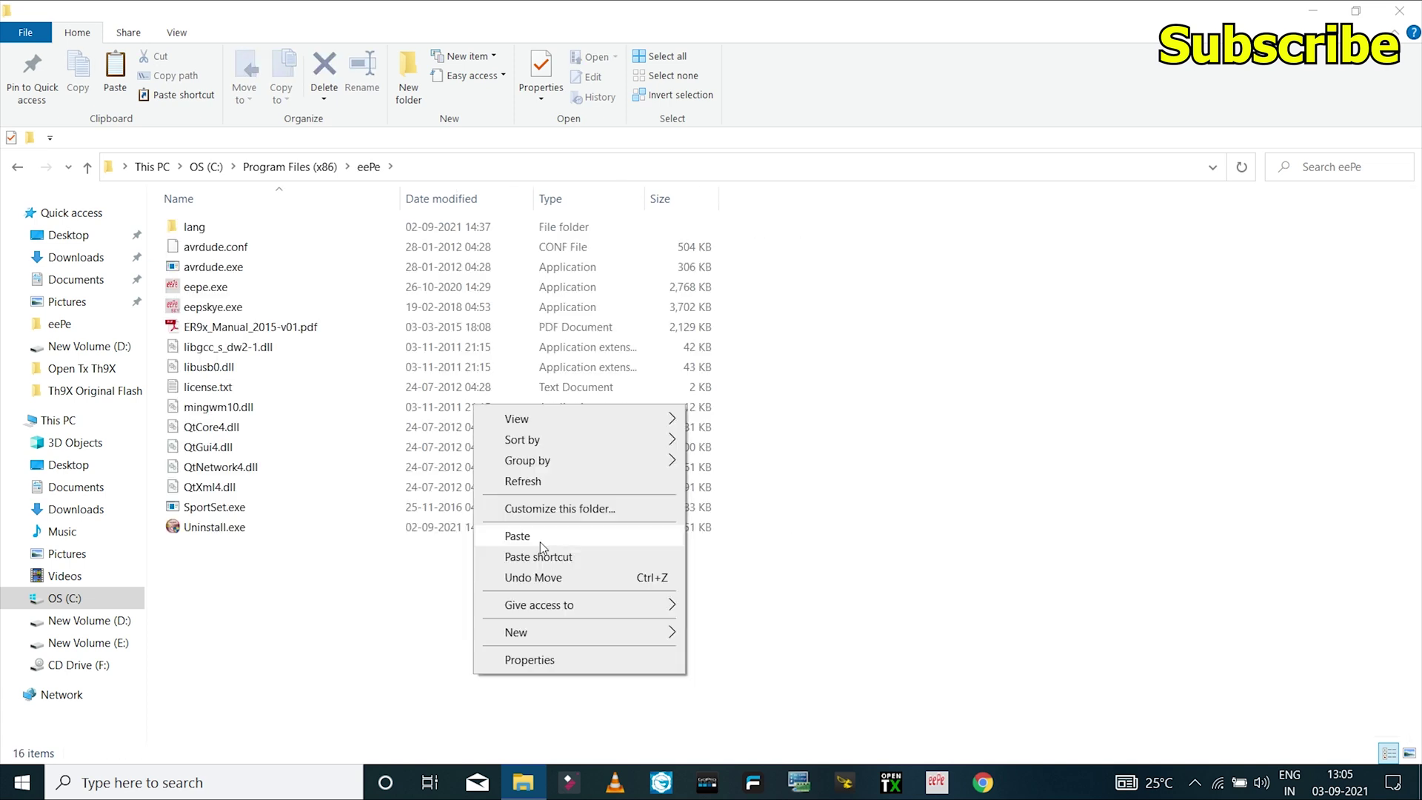
left_click(540, 538)
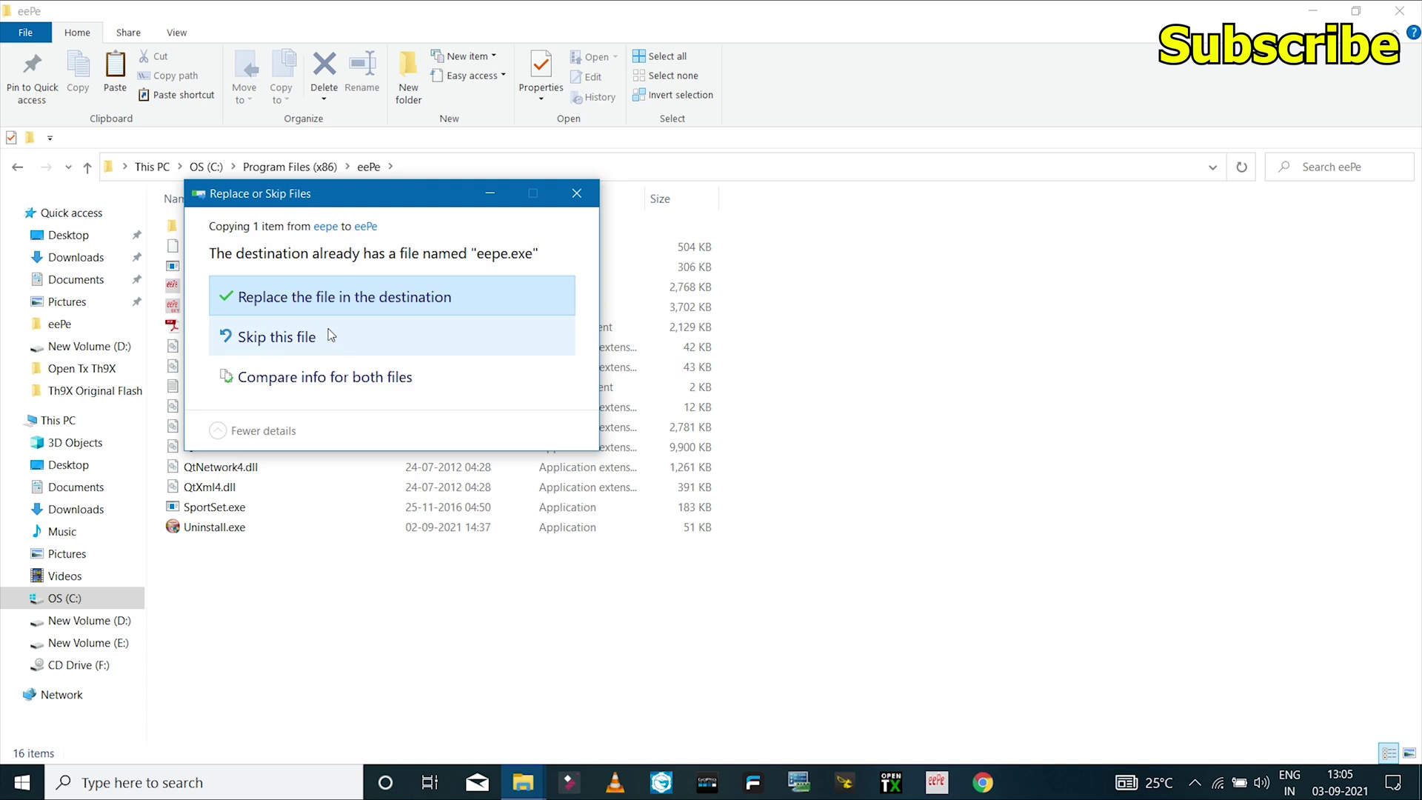
left_click(328, 301)
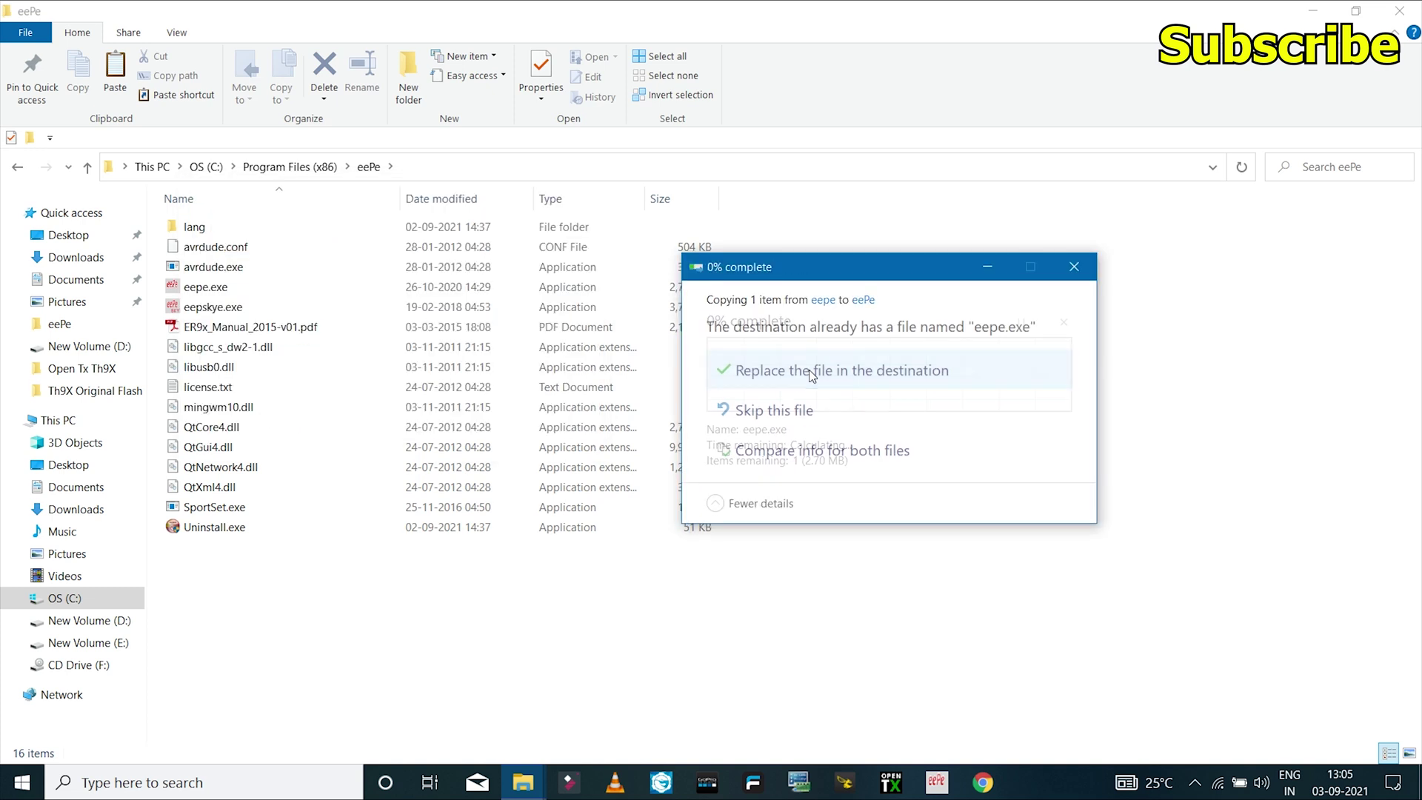
left_click(810, 378)
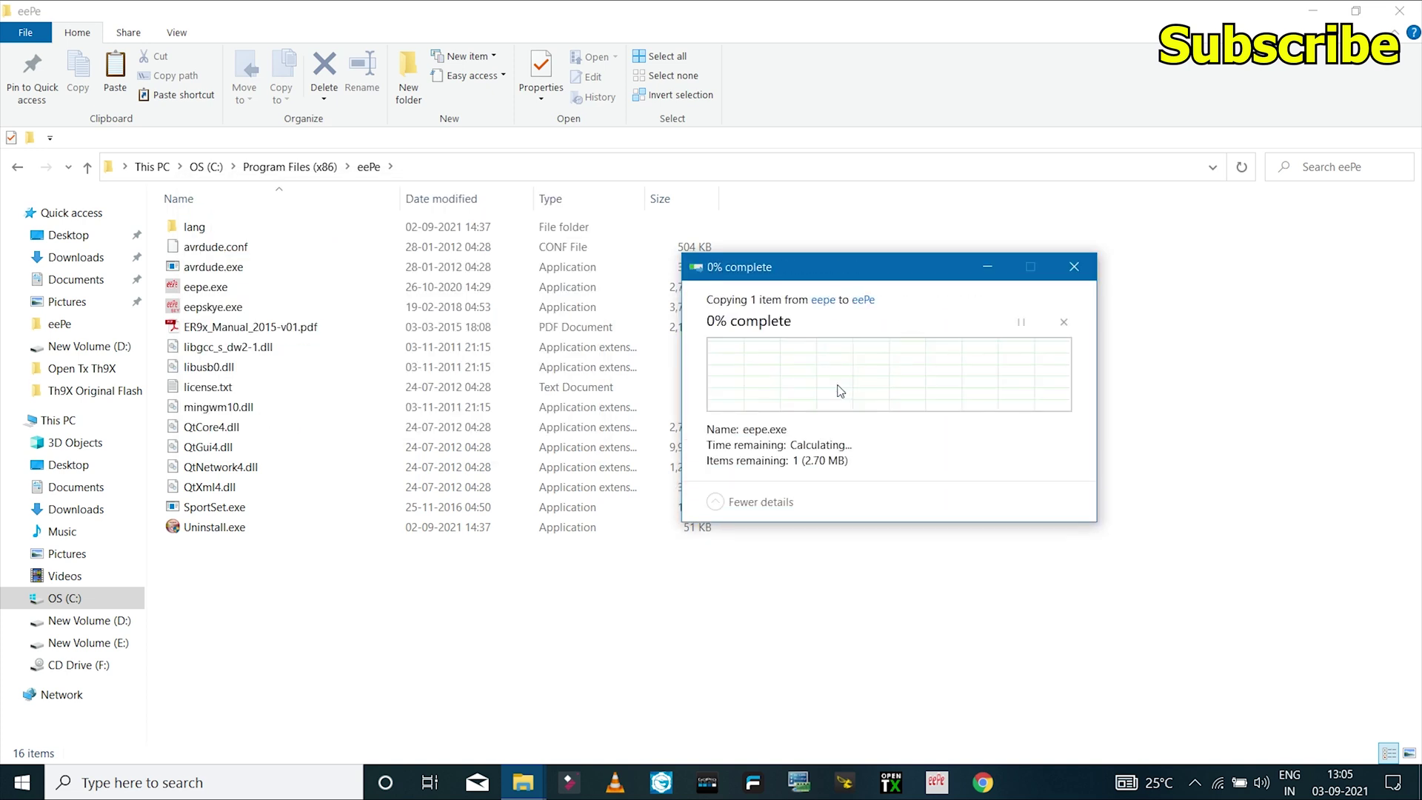
left_click(451, 606)
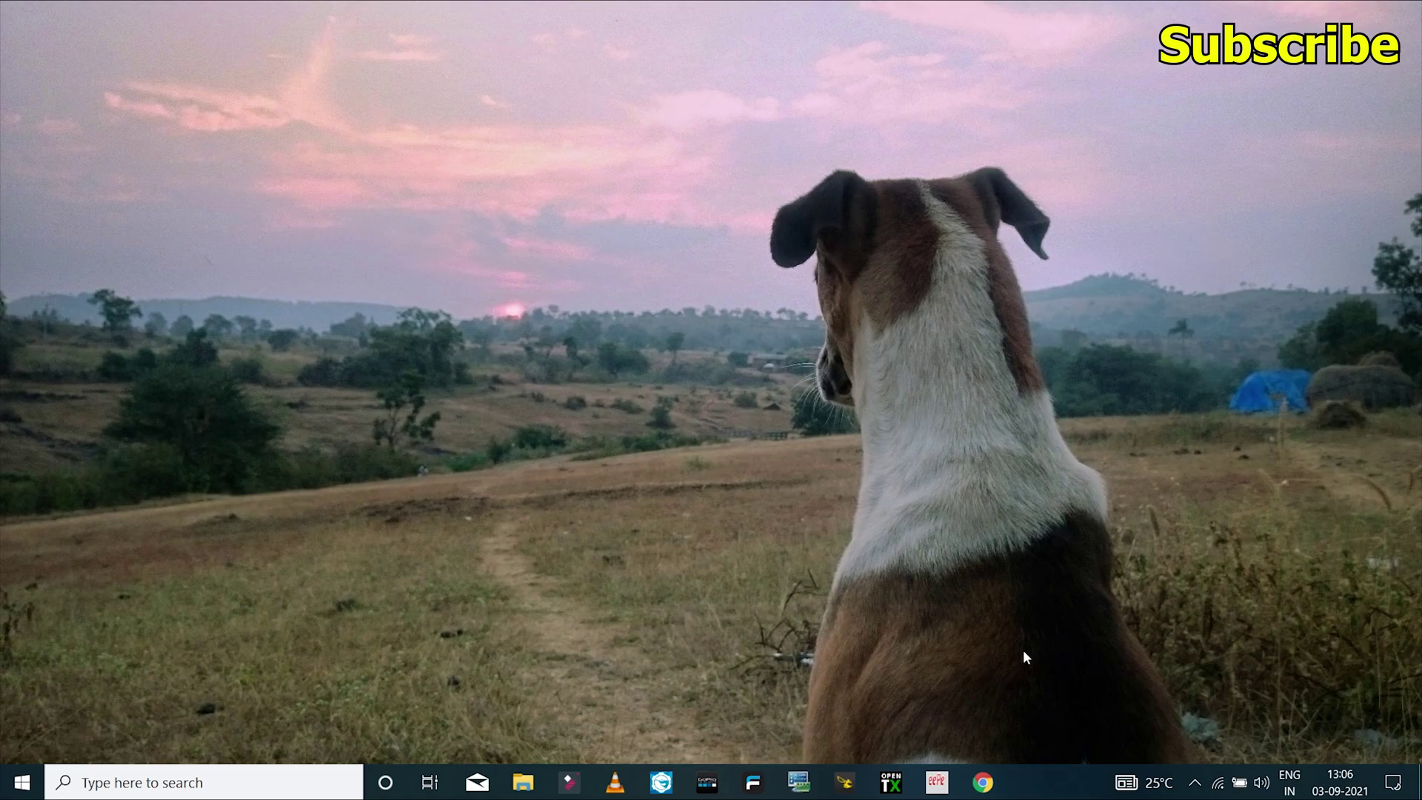
Step: Launch eePe from the desktop and allow the unrecognized eepe.exe to run anyway
left_click(942, 791)
left_click(517, 256)
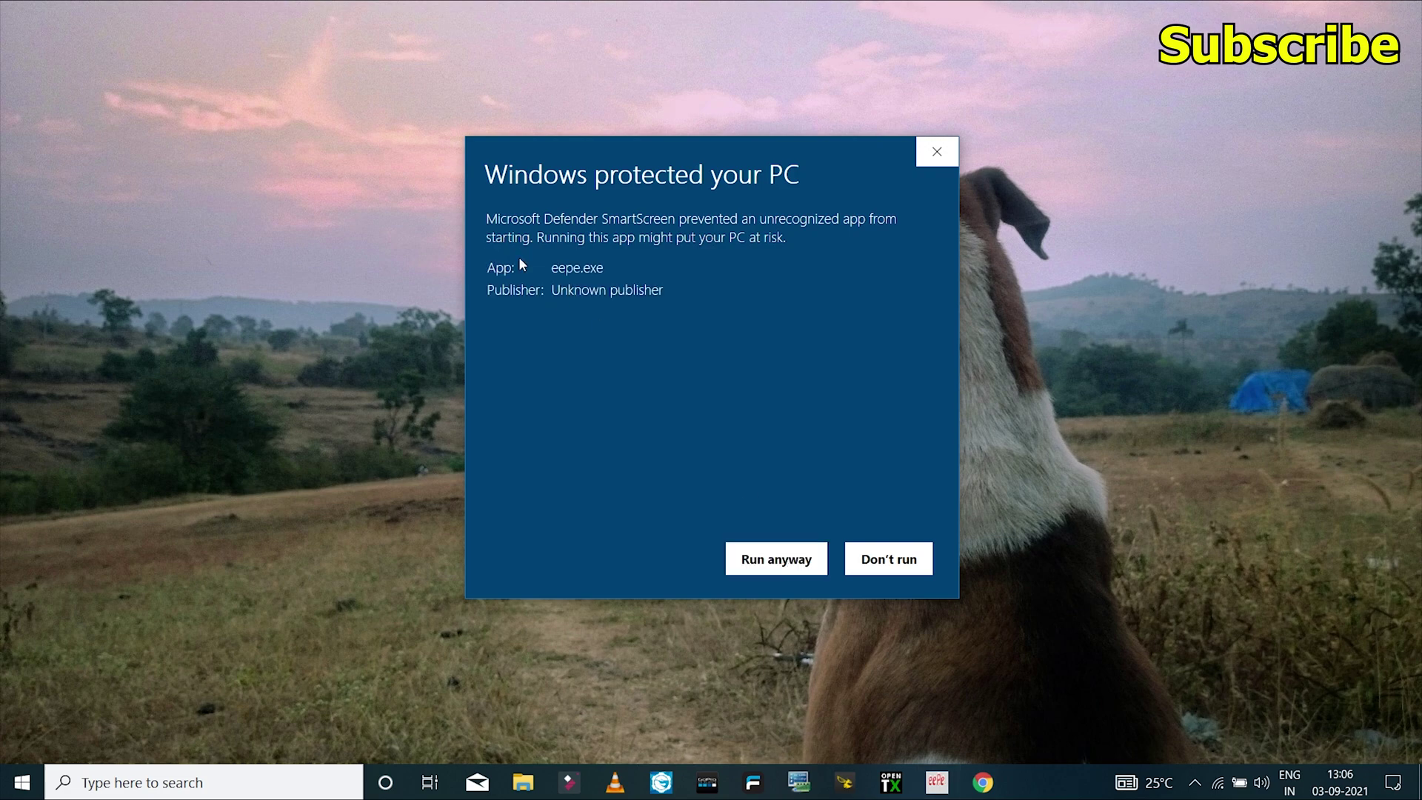
left_click(769, 558)
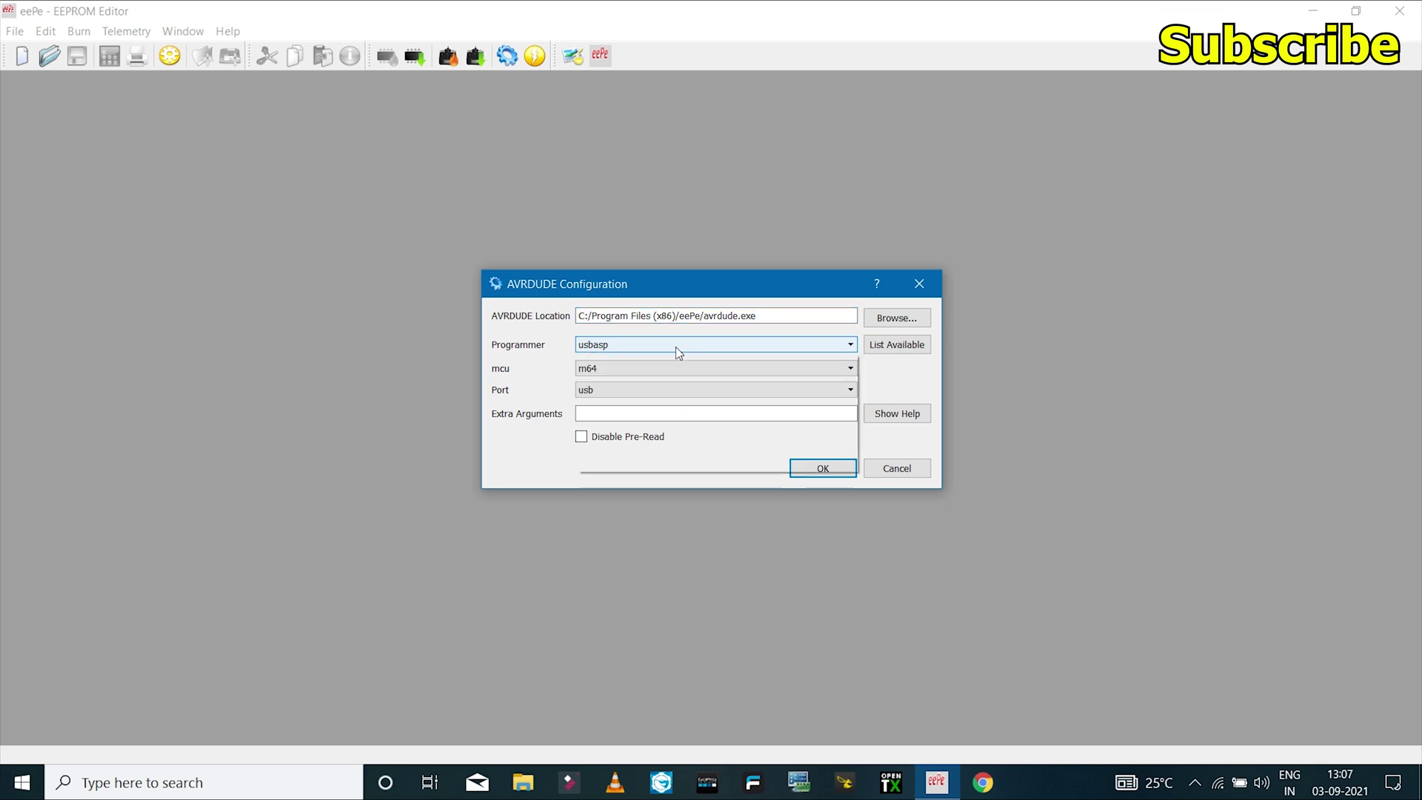
Step: Configure AVRDUDE with the usbasp programmer, the m64 mcu and the usb port
left_click(678, 352)
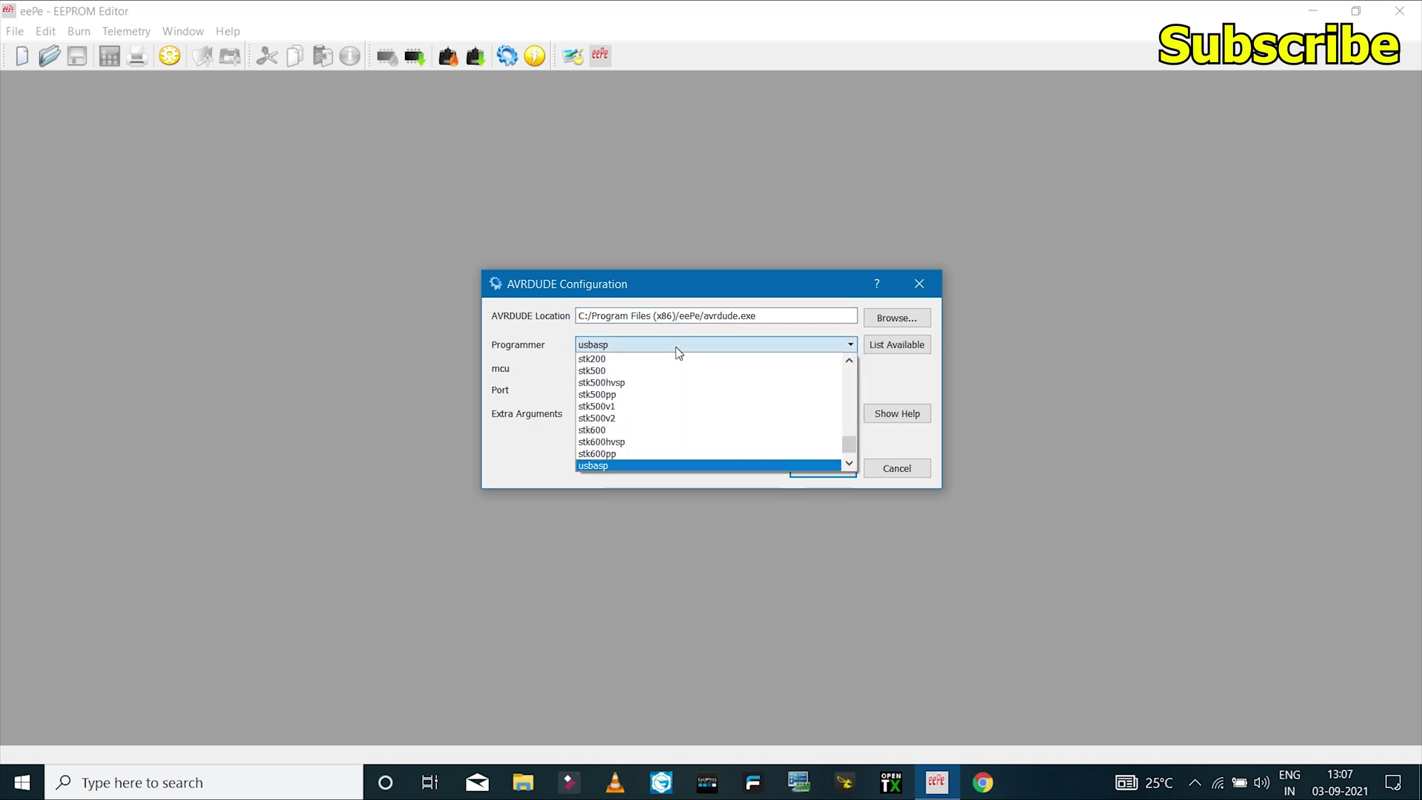
left_click(624, 469)
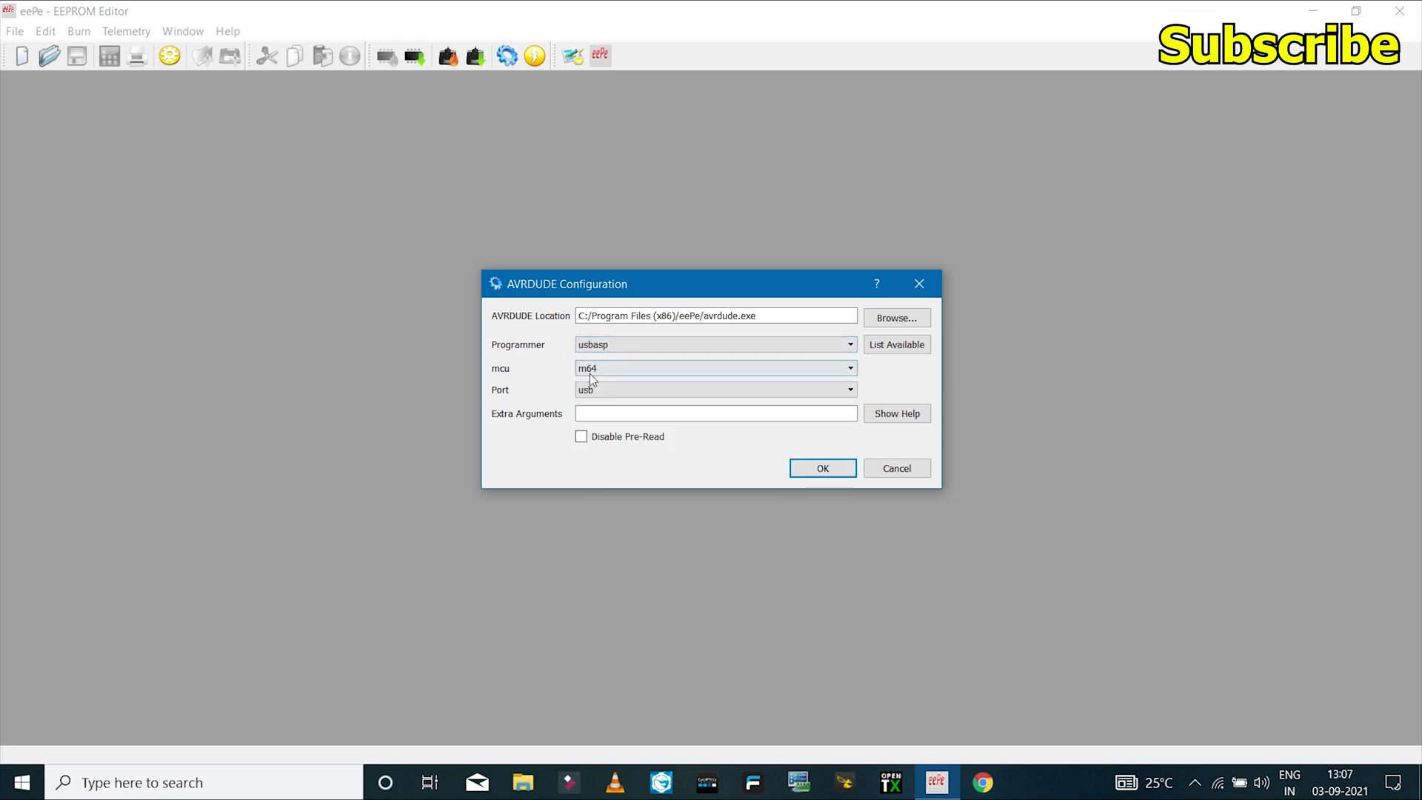
left_click(641, 372)
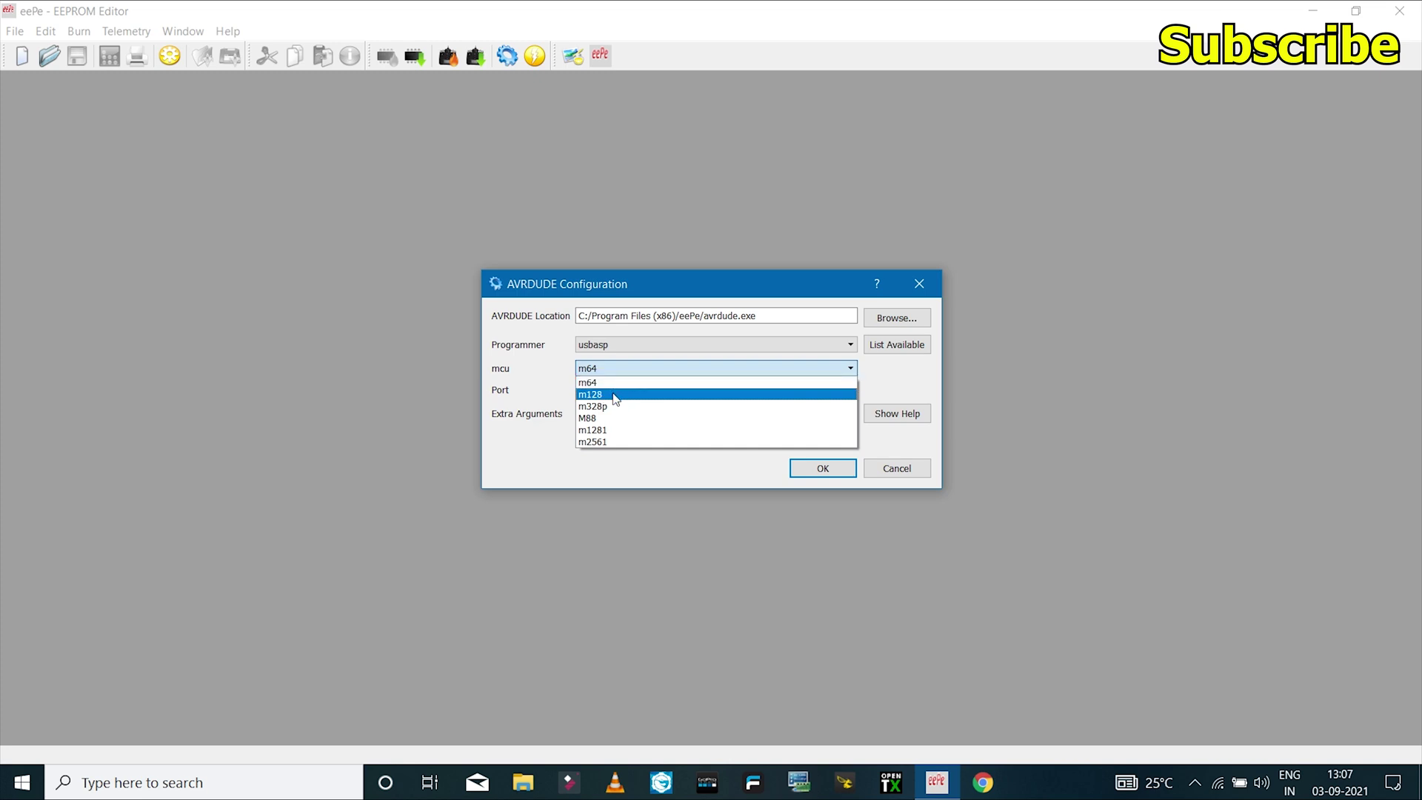
left_click(612, 383)
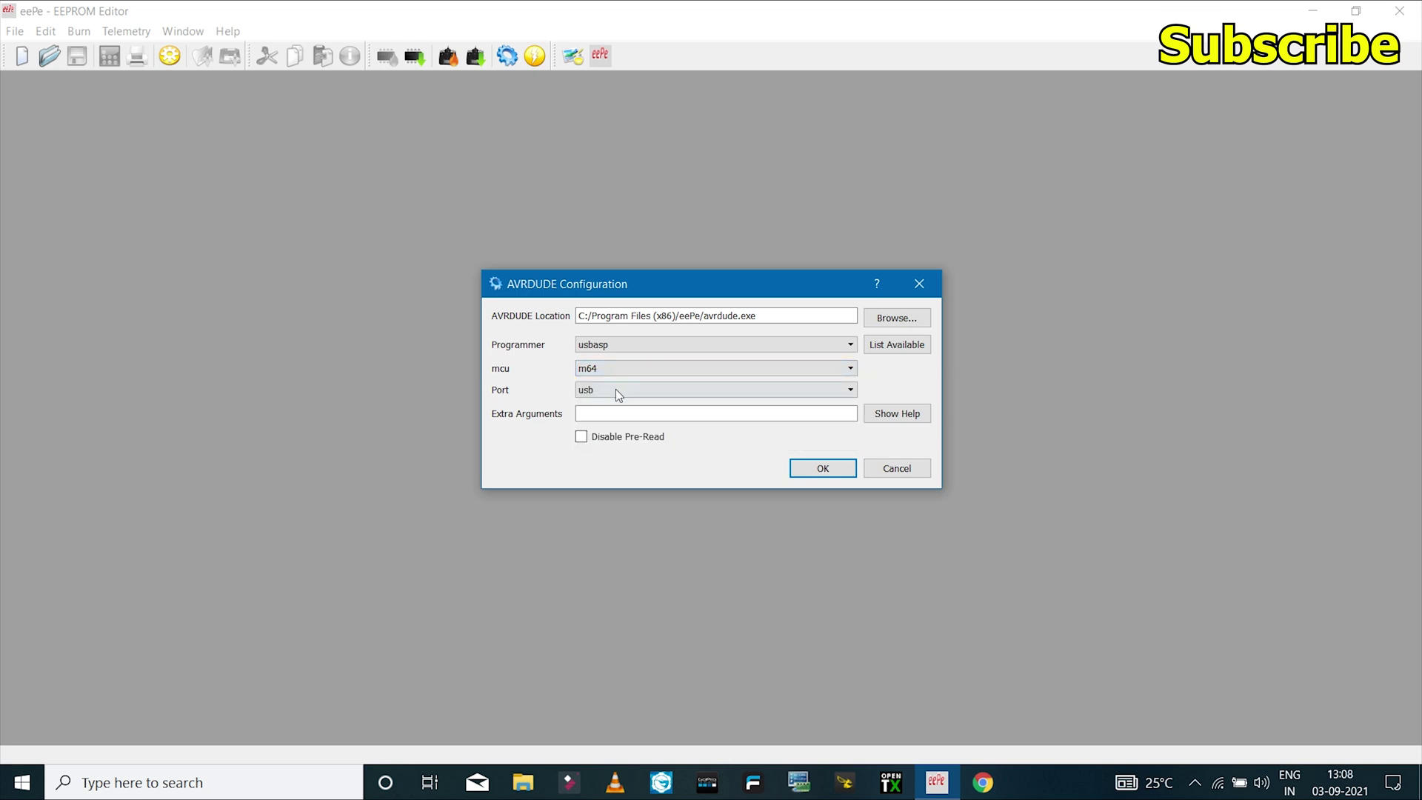
left_click(617, 389)
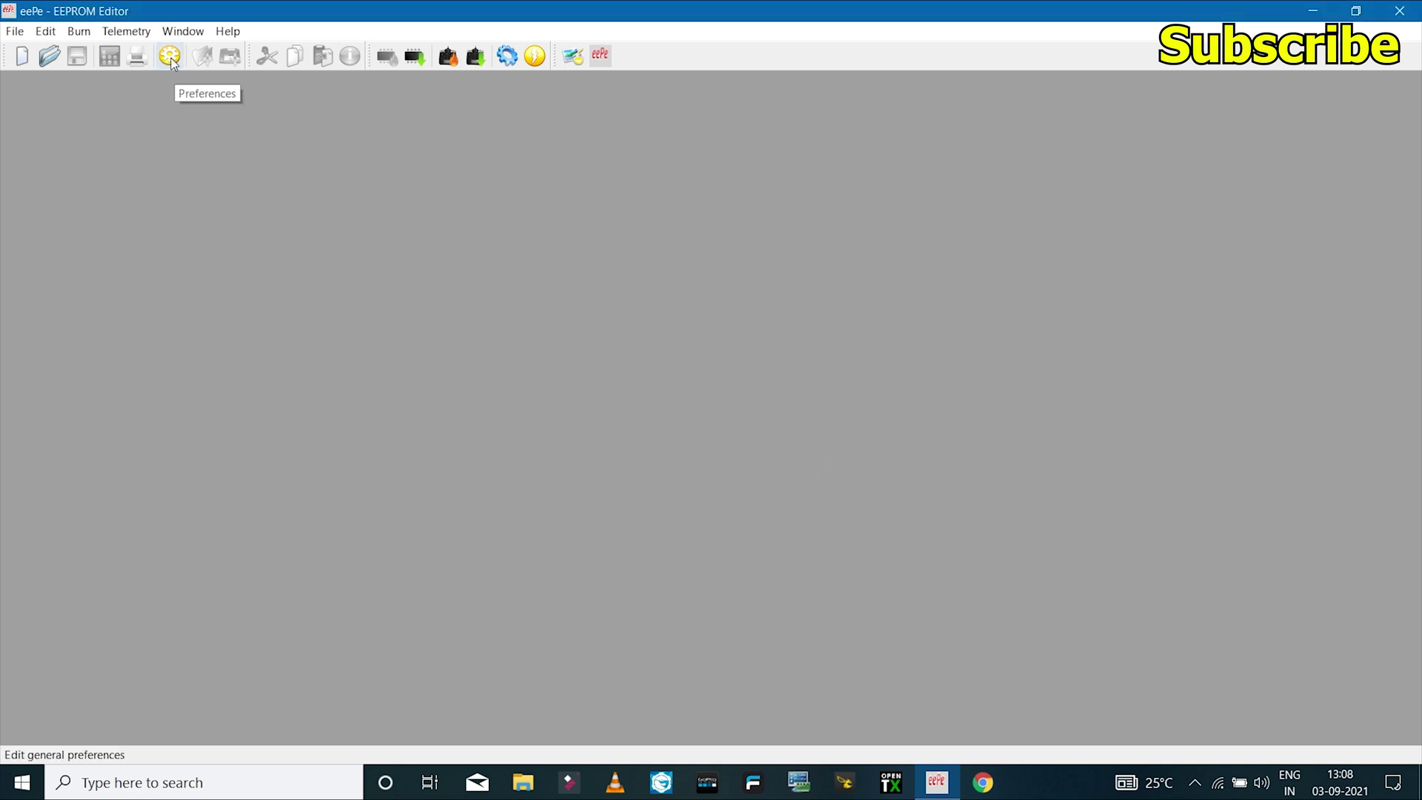
Step: In the general preferences, choose English (default), default channel order A E T R and stick mode Mode 2 (RUD THR ELE AIL)
left_click(170, 58)
left_click_drag(739, 183, 766, 196)
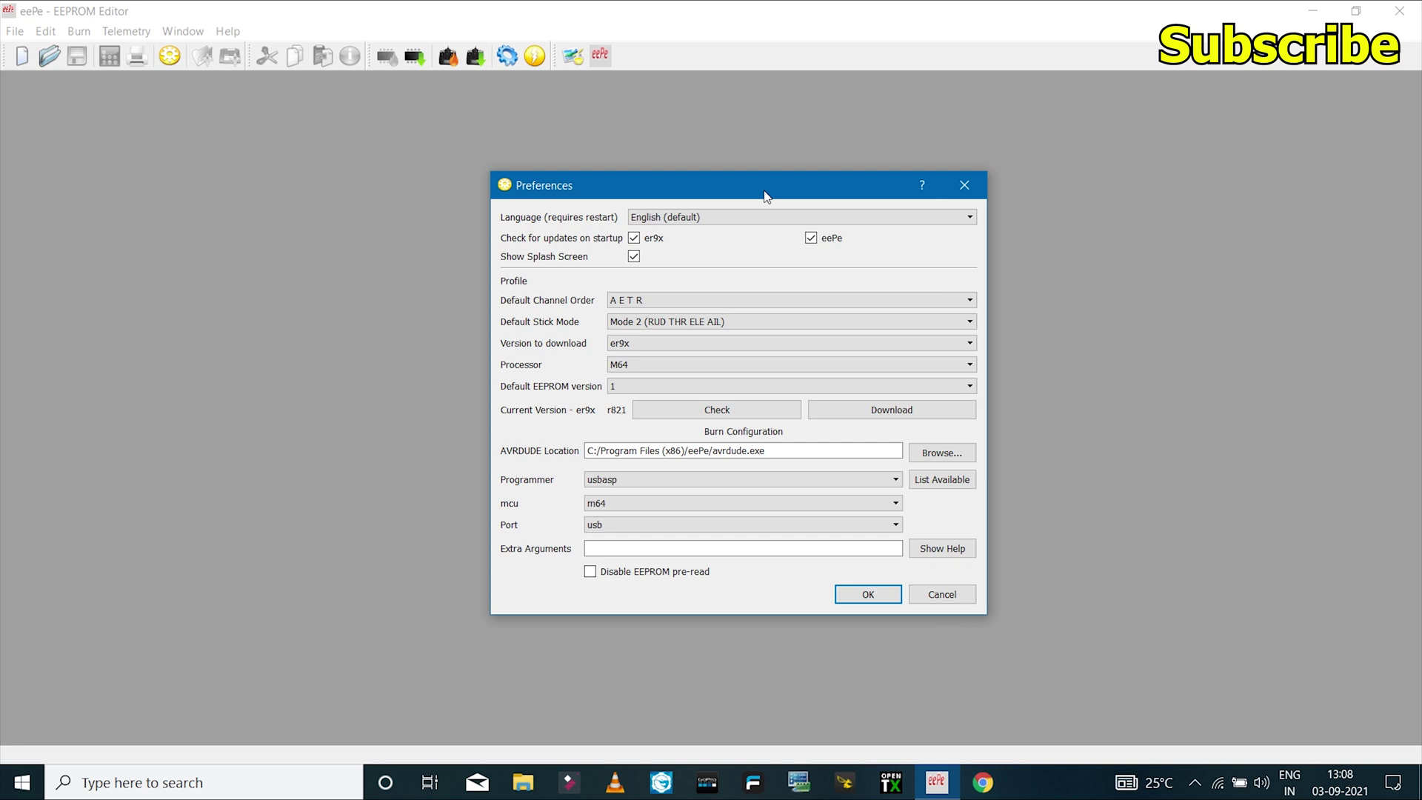
left_click(652, 217)
left_click(683, 231)
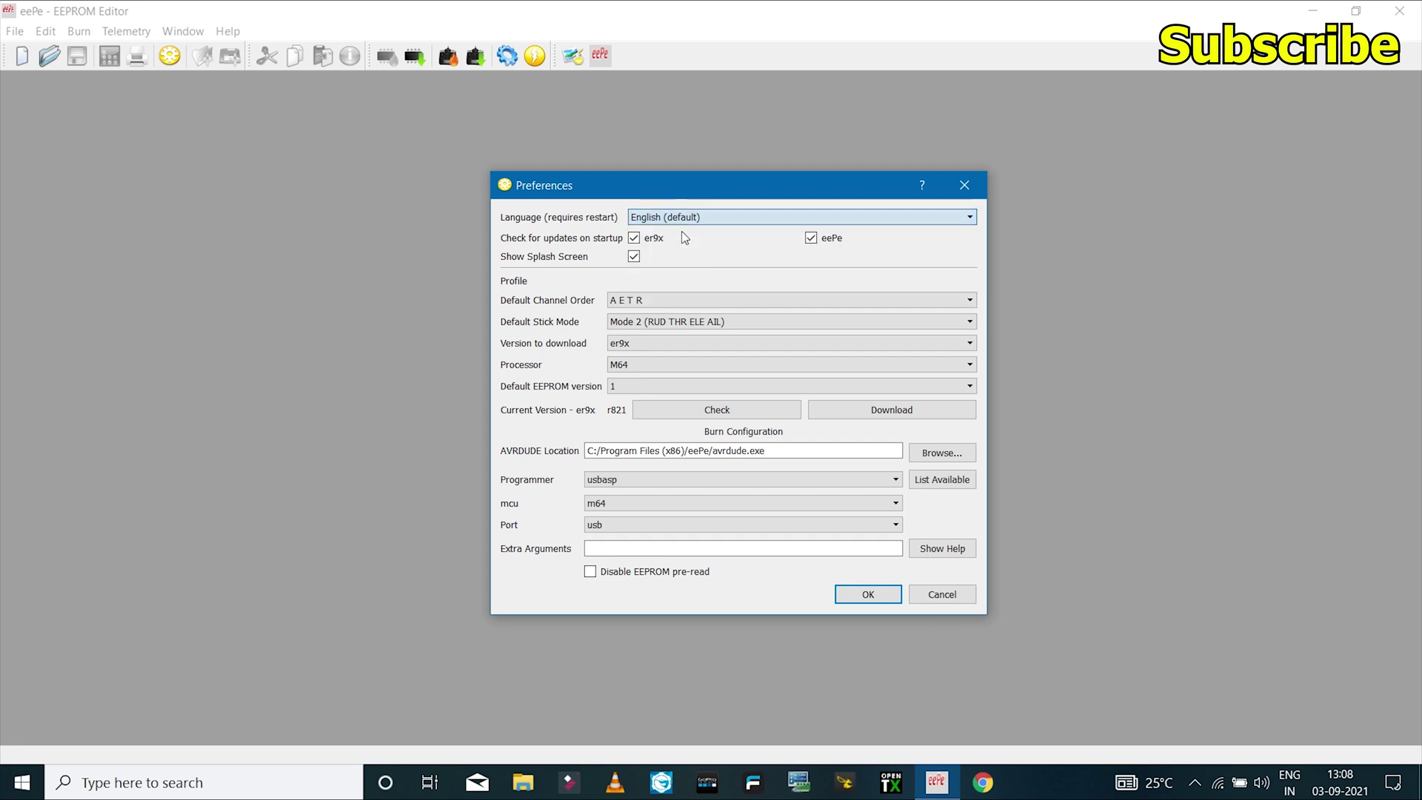
left_click(660, 300)
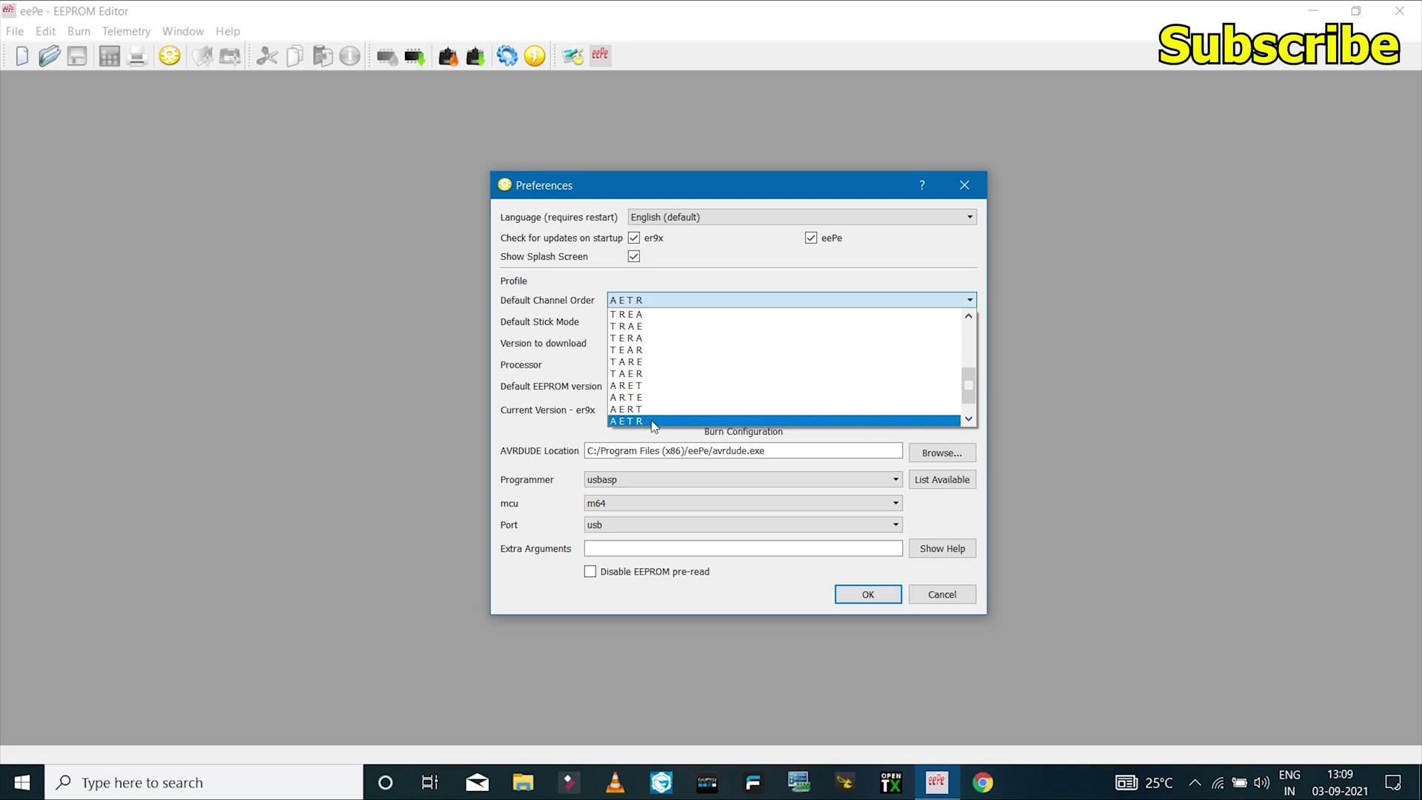
left_click(651, 421)
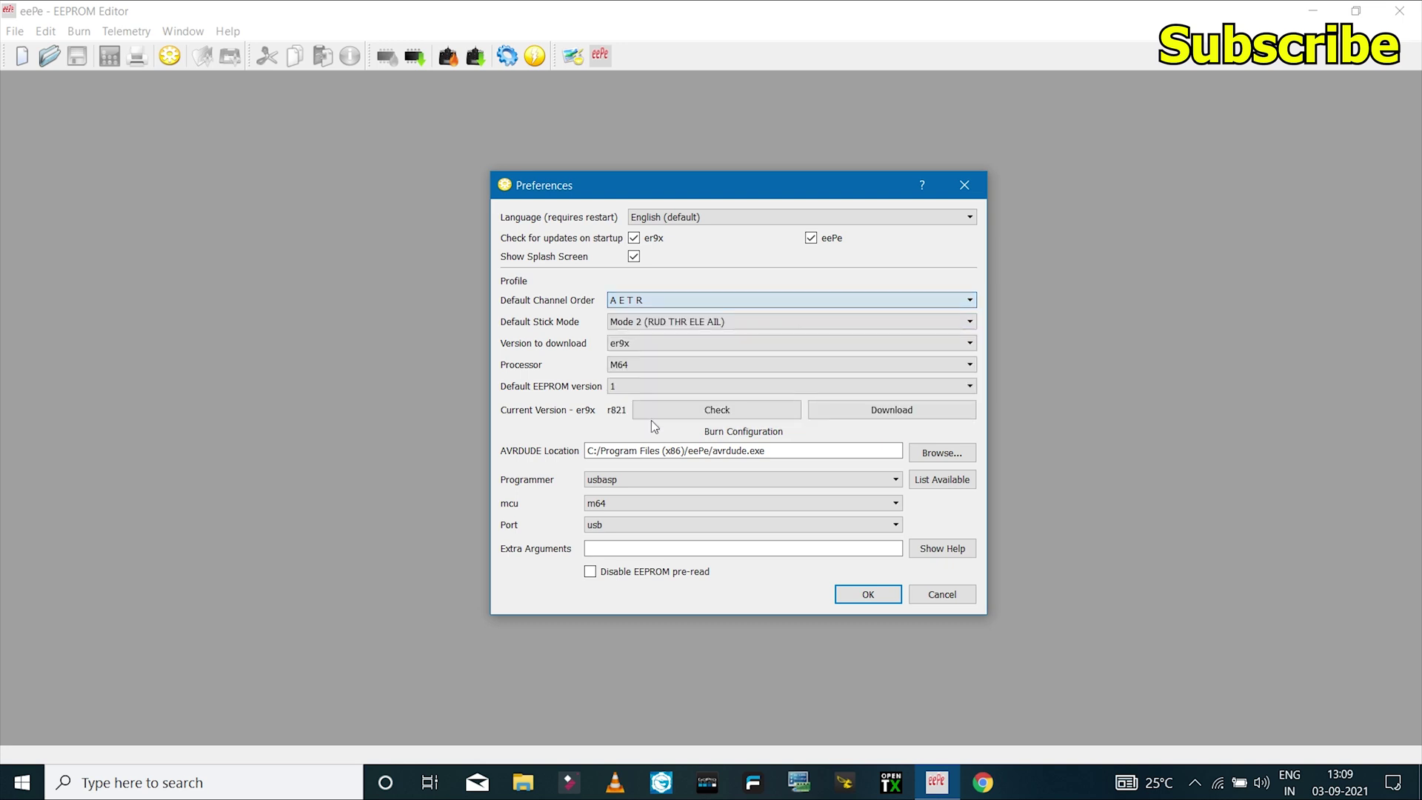
left_click(652, 323)
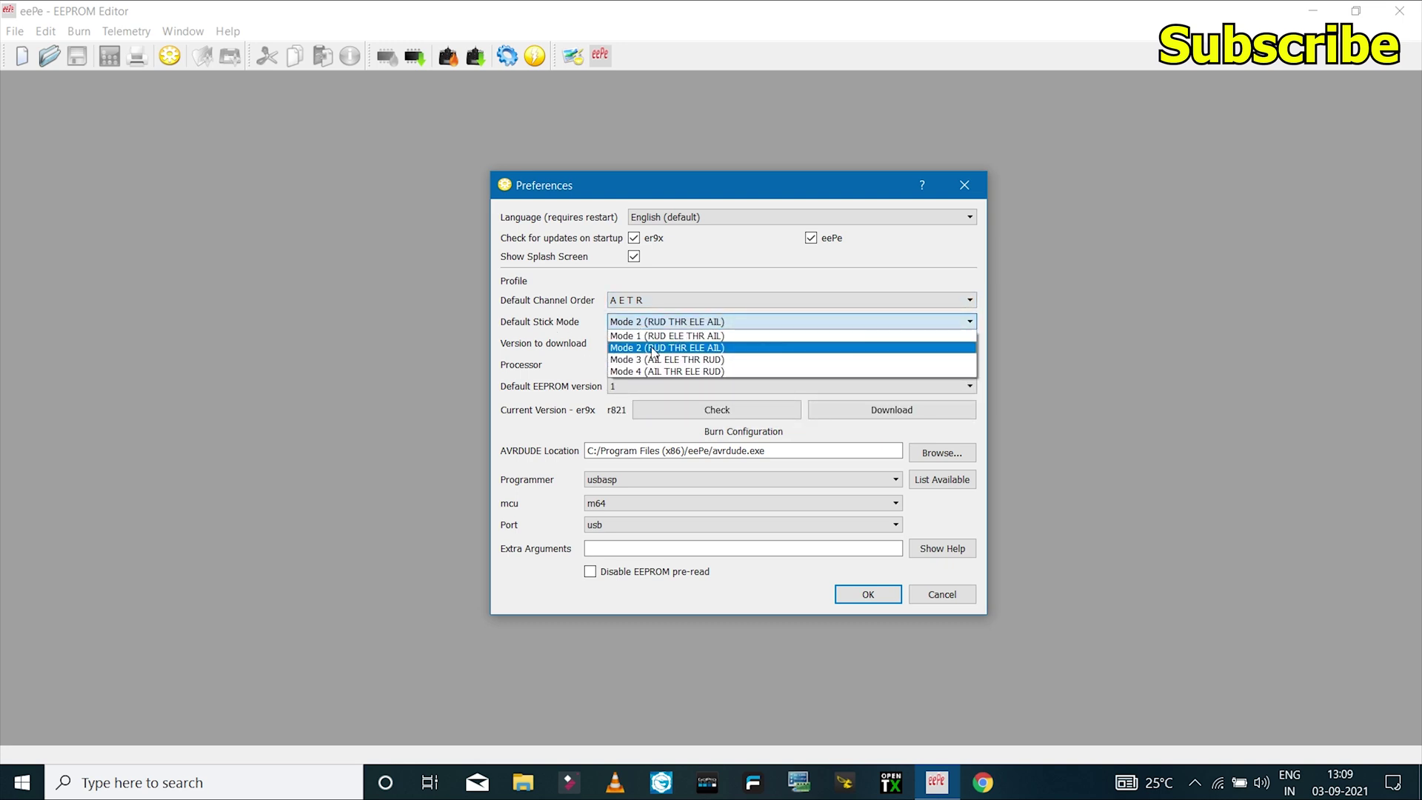
left_click(643, 347)
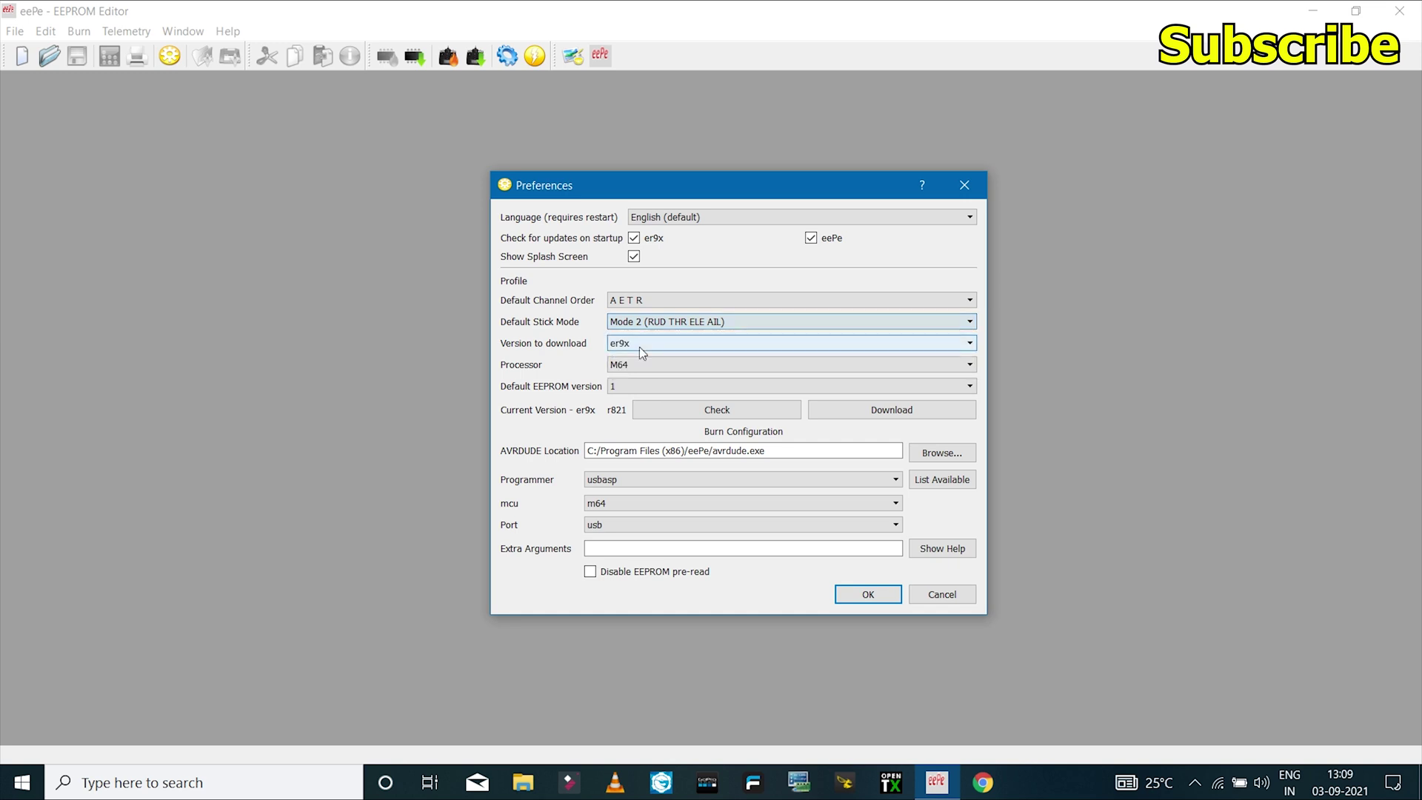
Step: Set the version to download to er9x, the processor to M64 and the default EEPROM version to 1
left_click(671, 343)
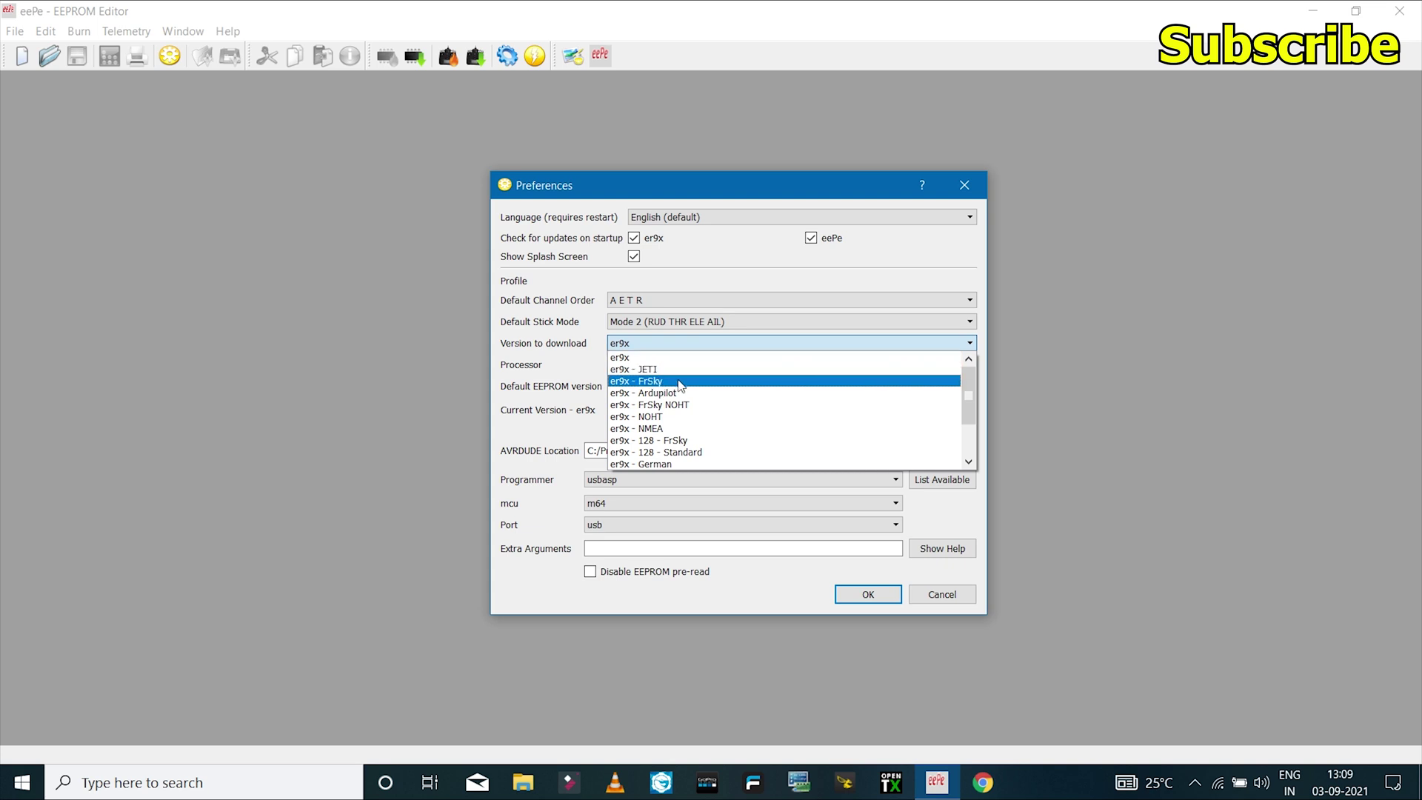
left_click(637, 357)
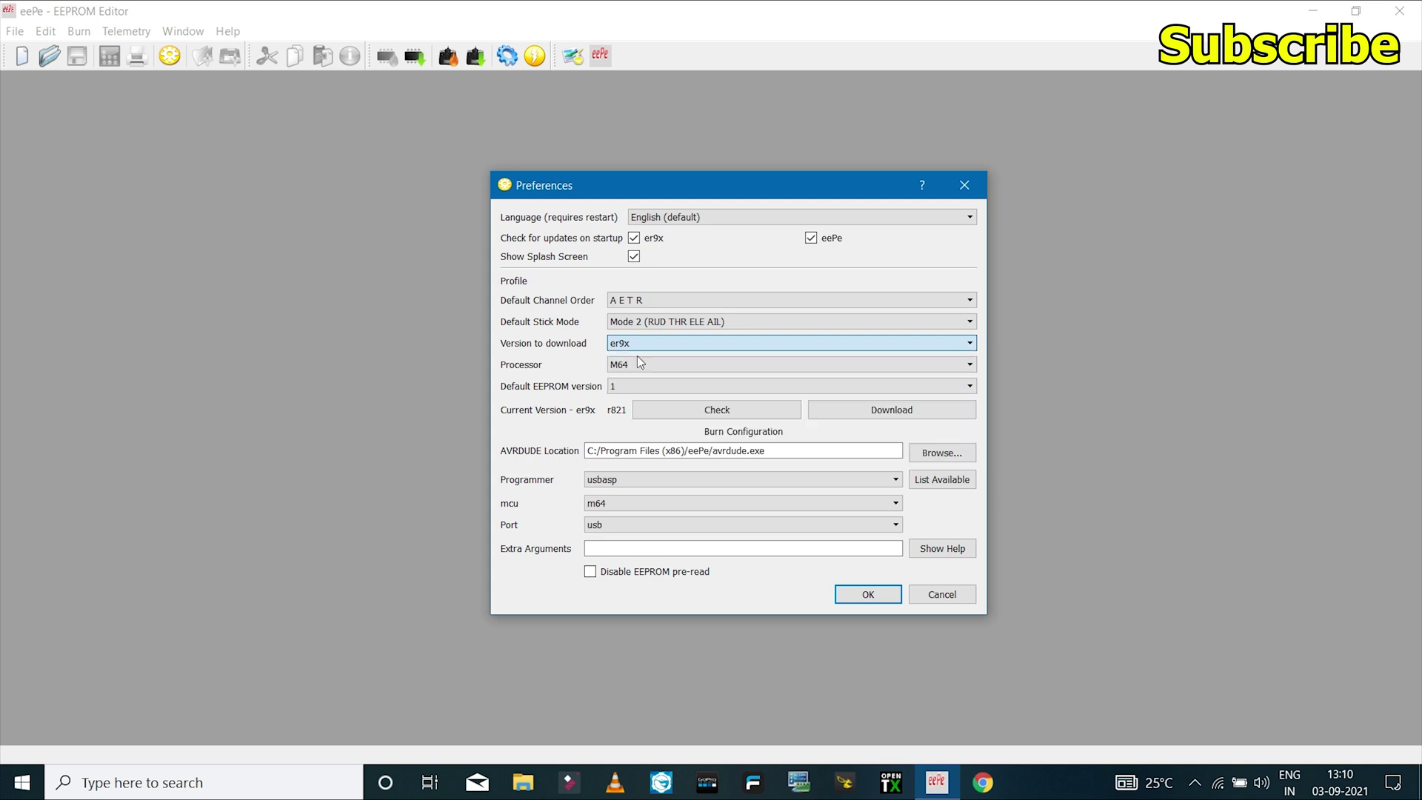
left_click(633, 365)
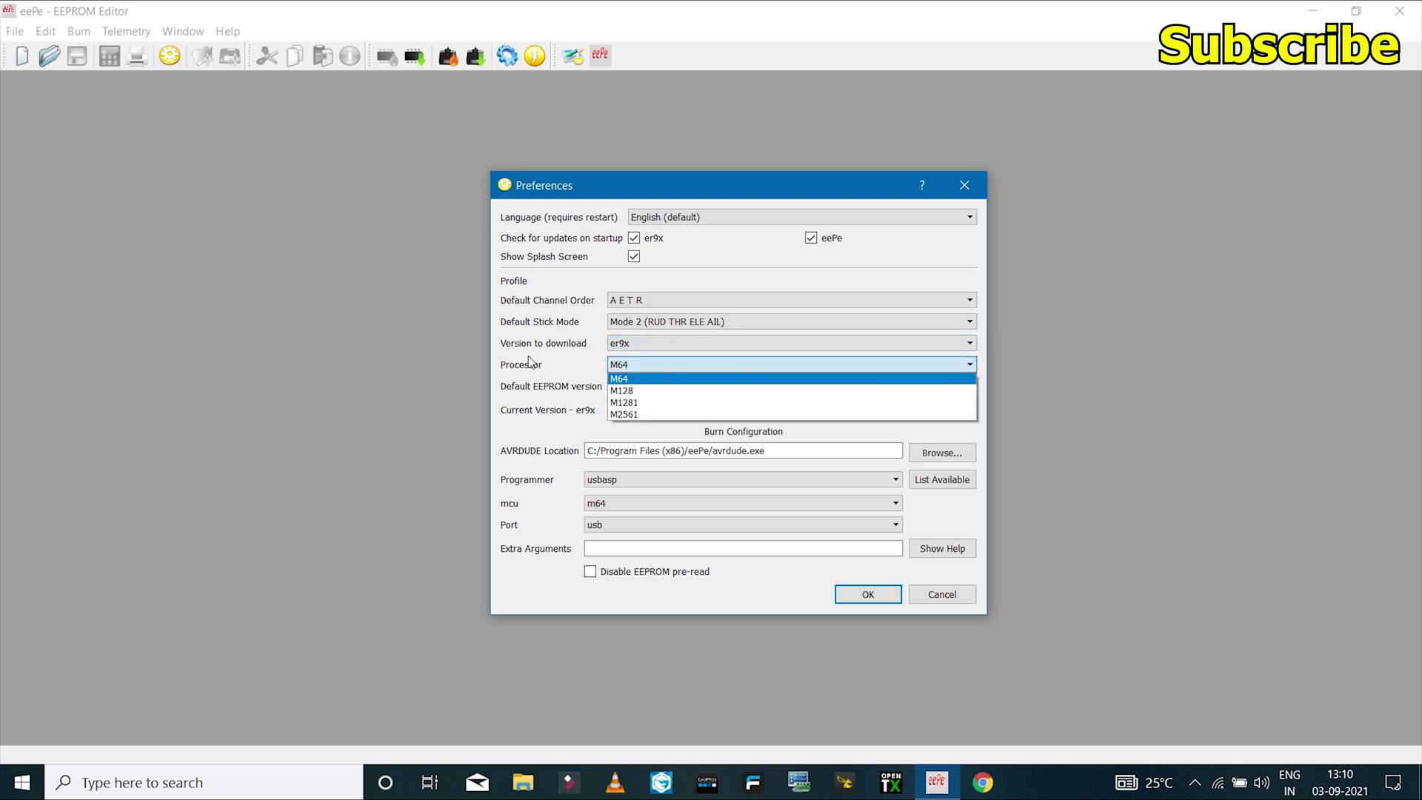
left_click(642, 378)
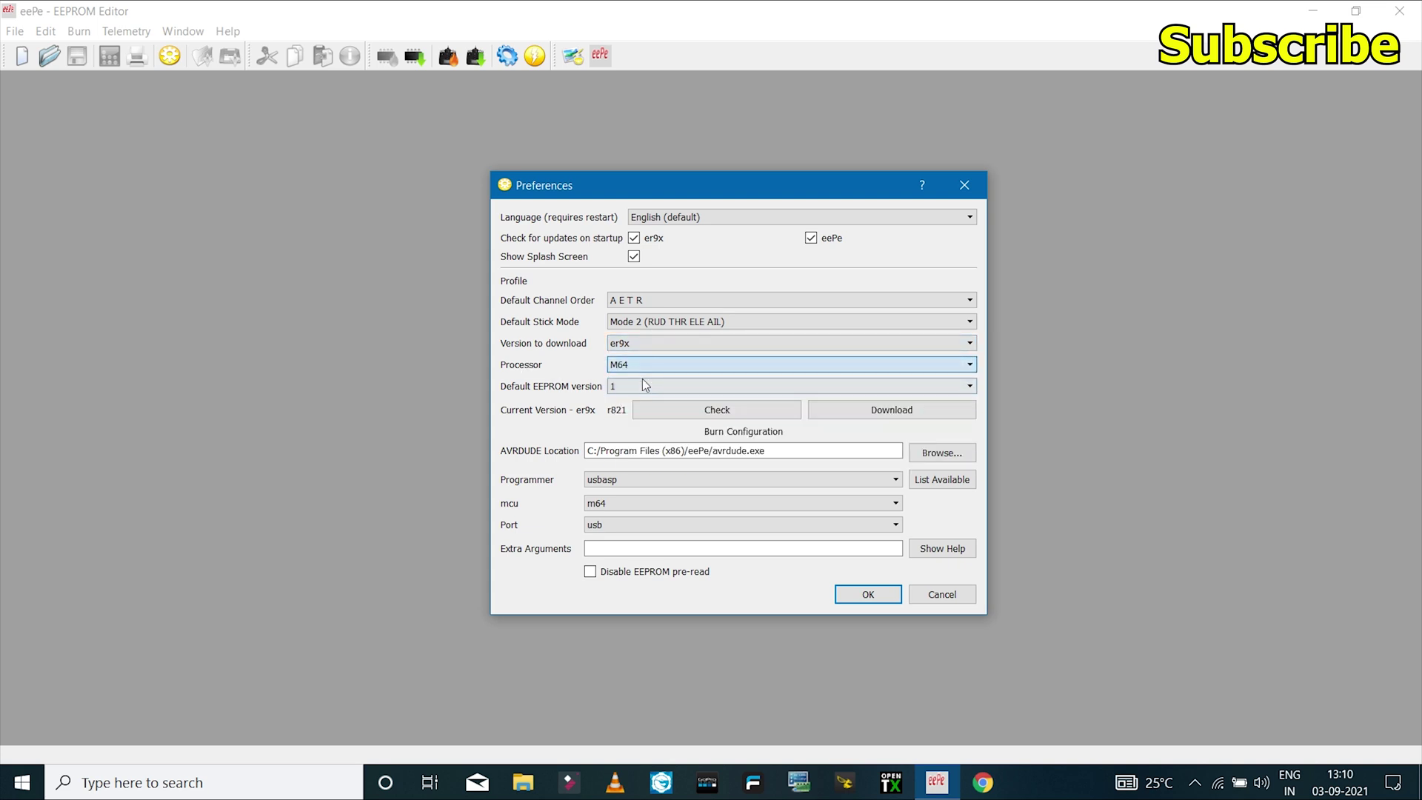
left_click(635, 388)
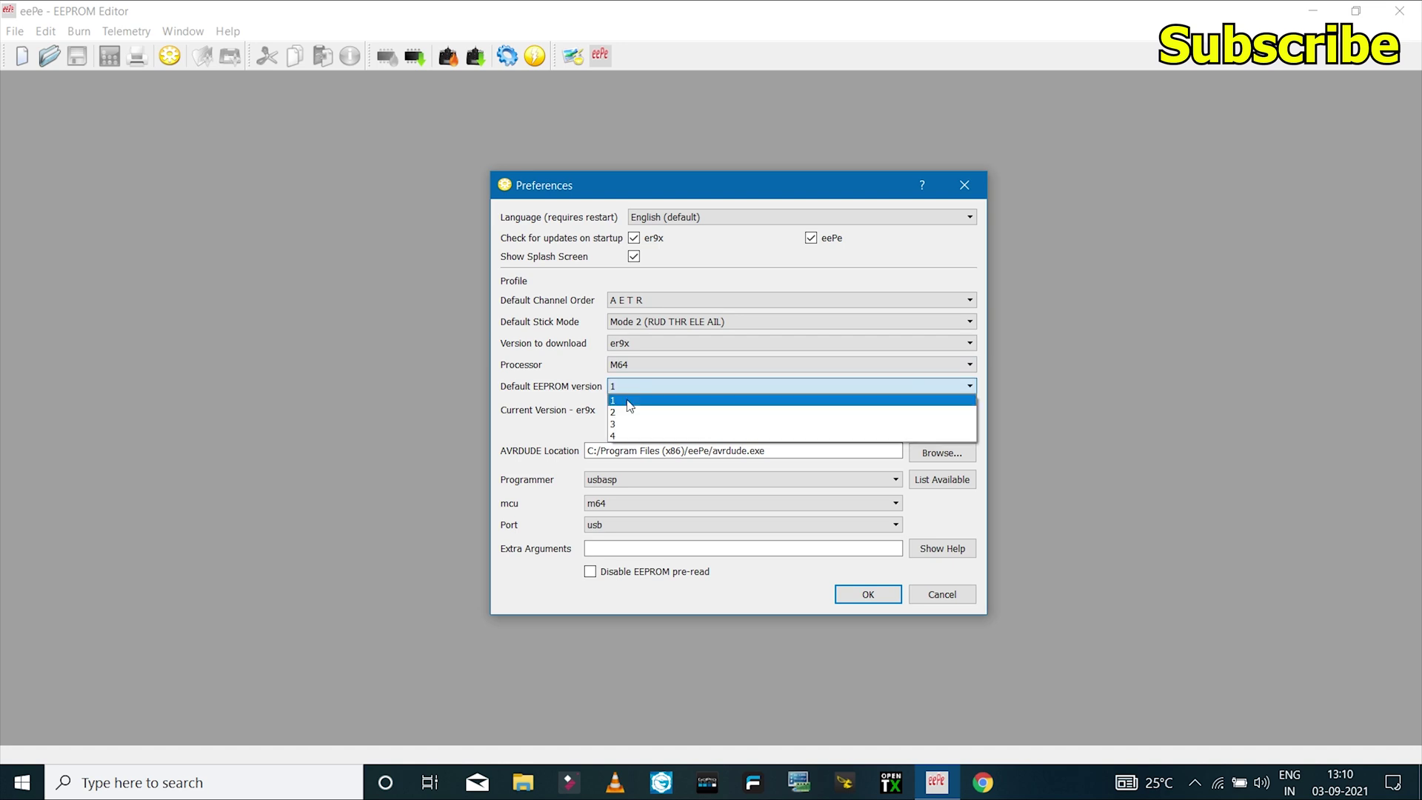
left_click(629, 402)
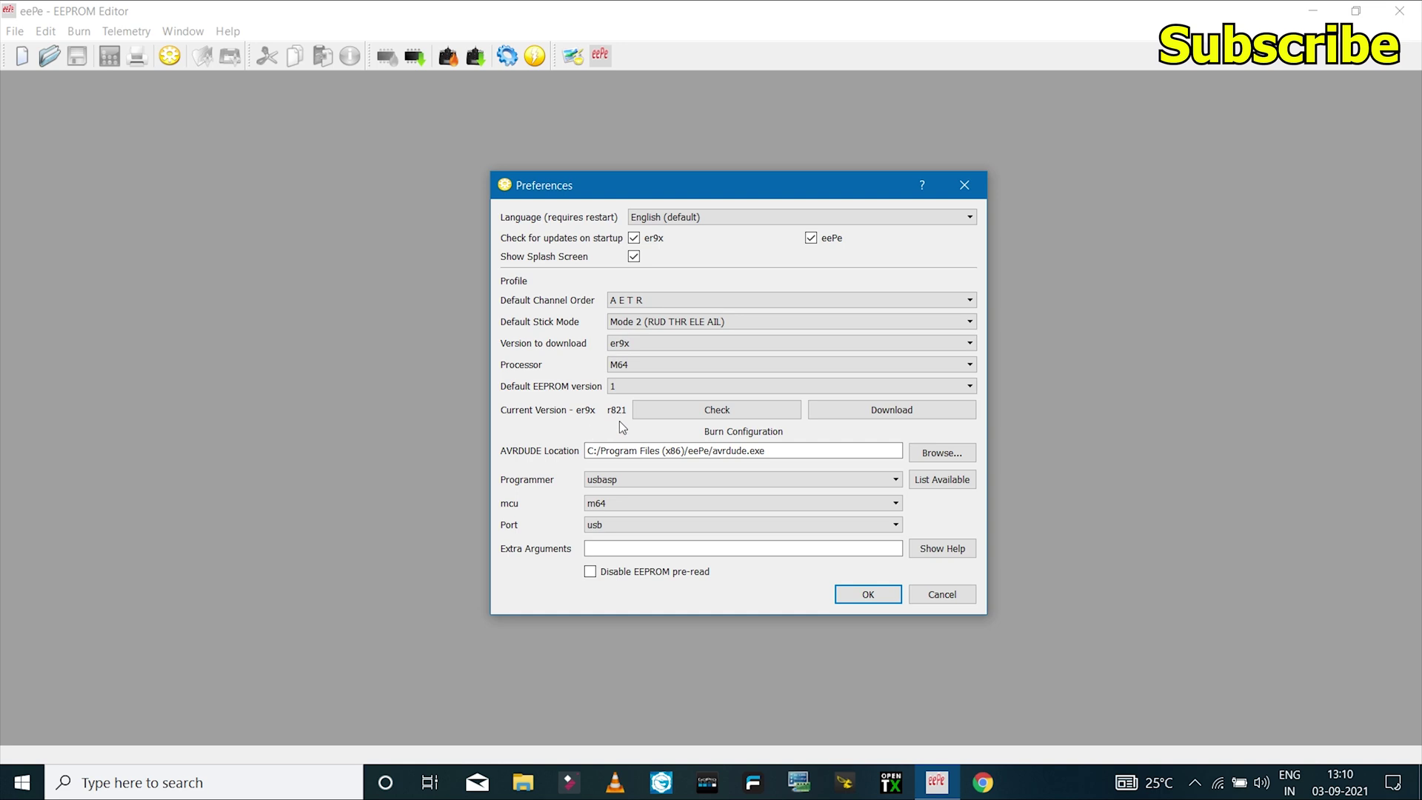
Step: Check for er9x firmware updates and bring up the firmware download's save dialog without saving a file
left_click(726, 410)
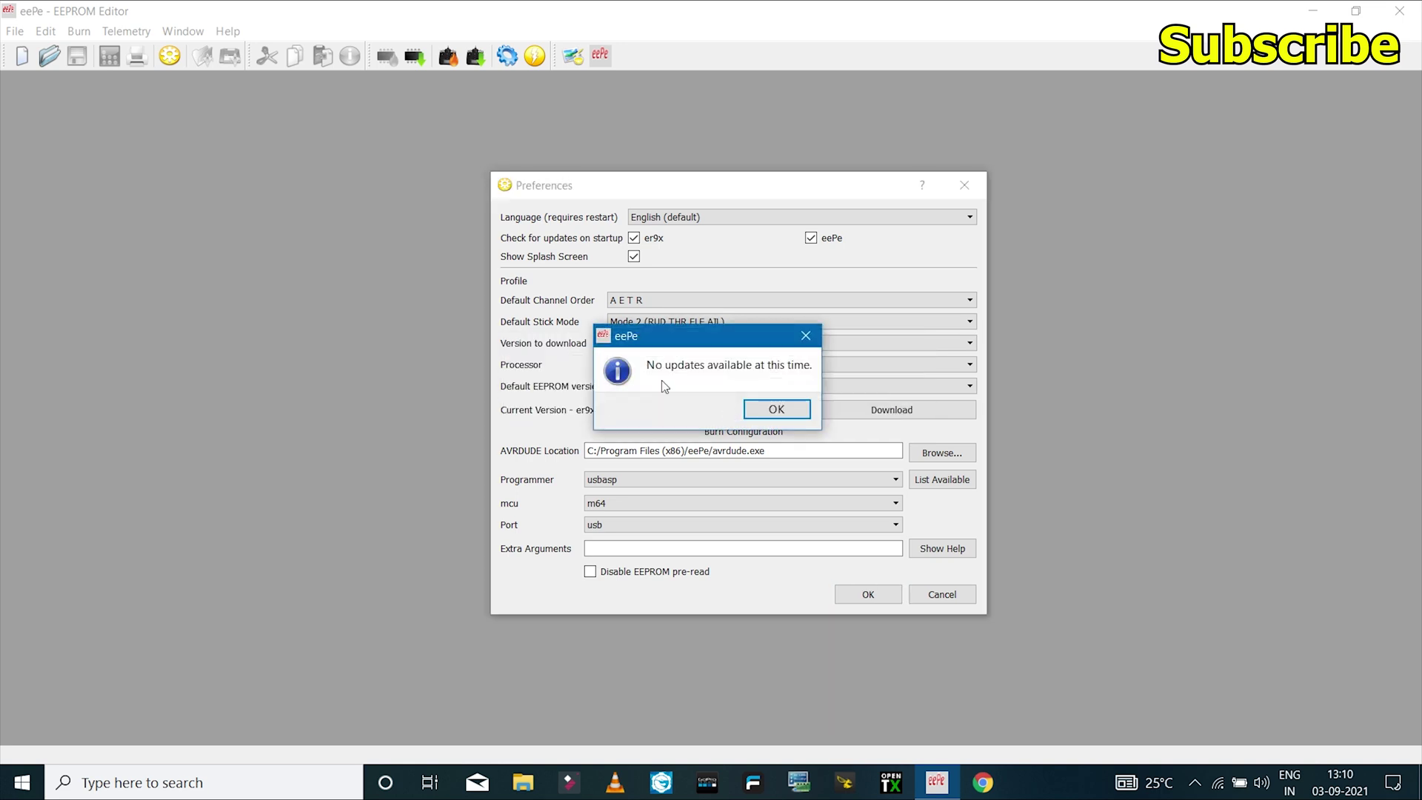
left_click(776, 410)
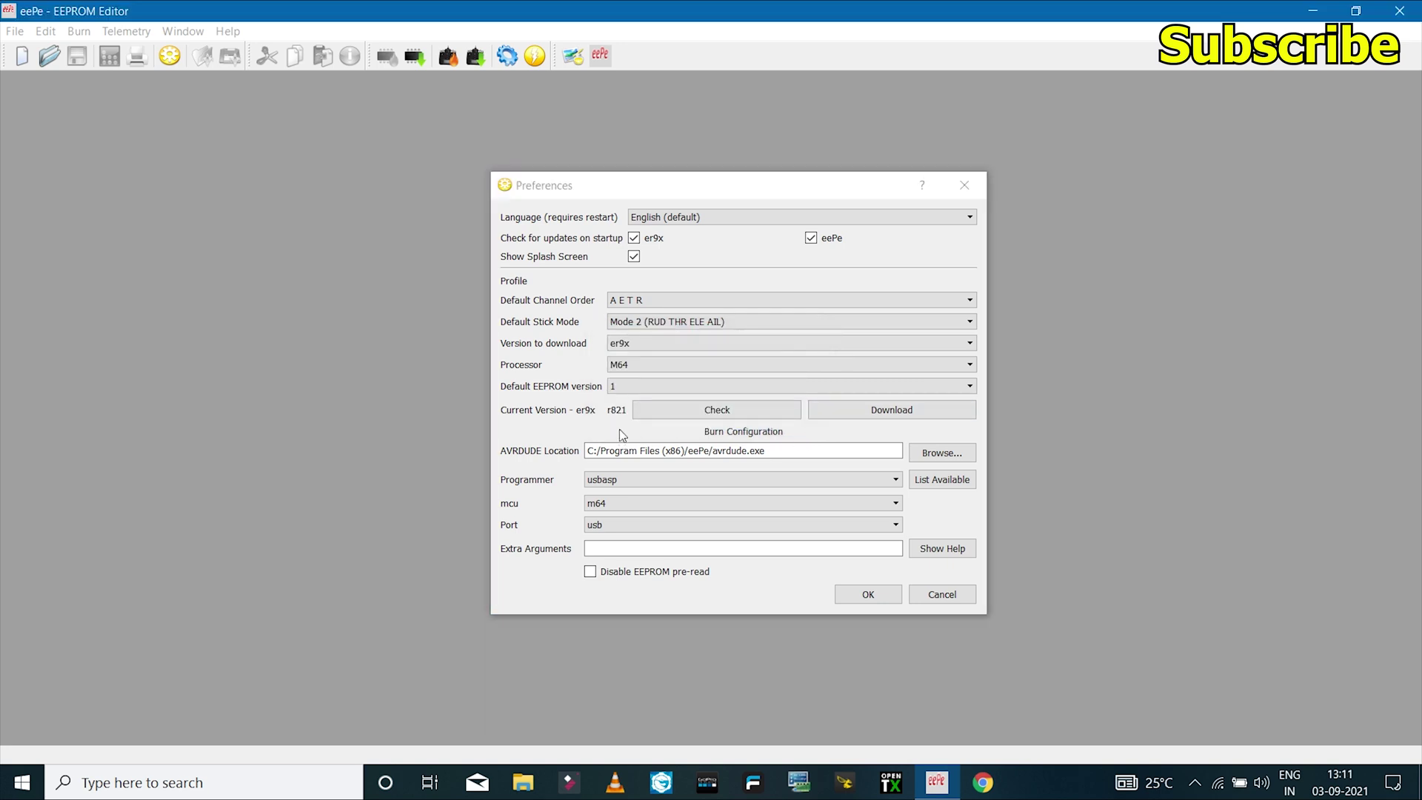
left_click(863, 411)
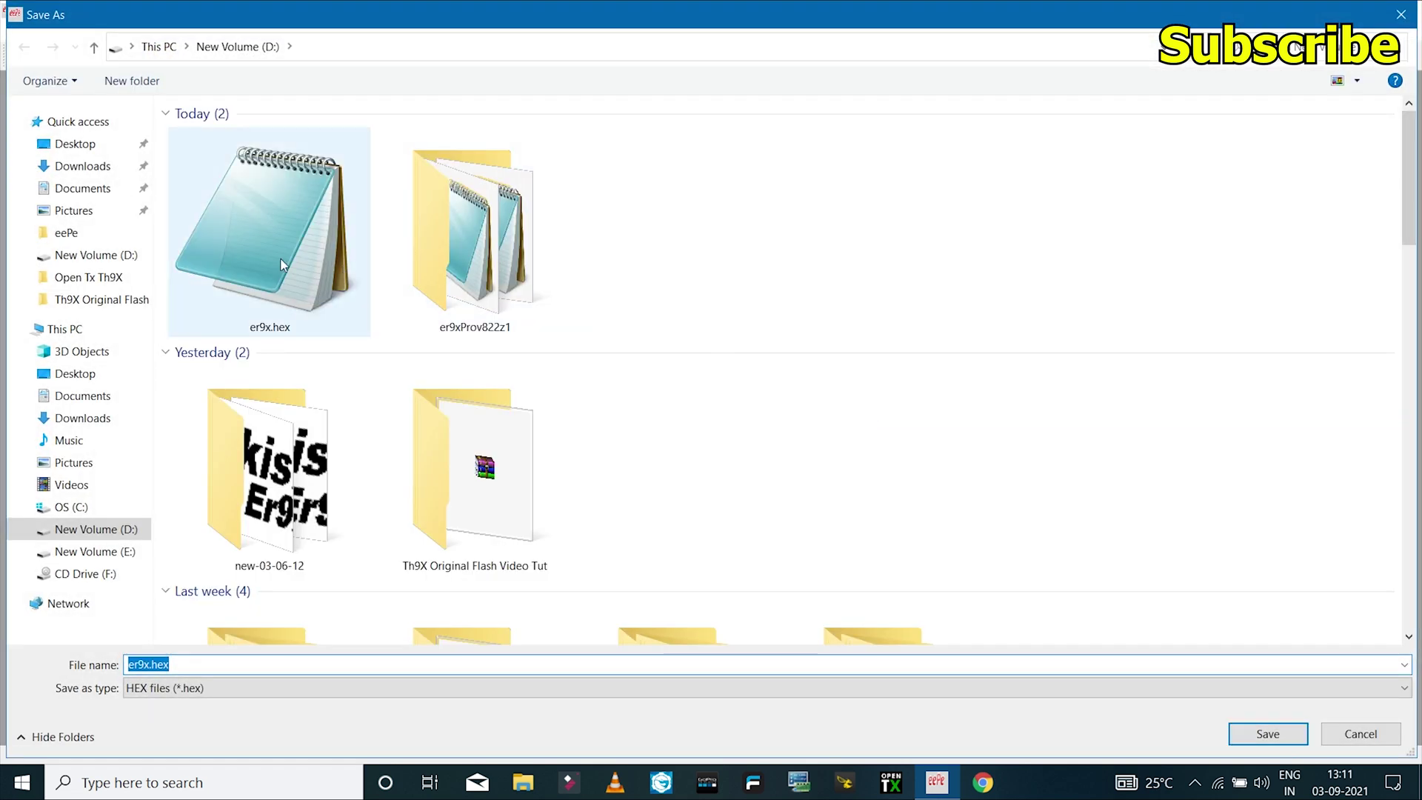
left_click(1361, 735)
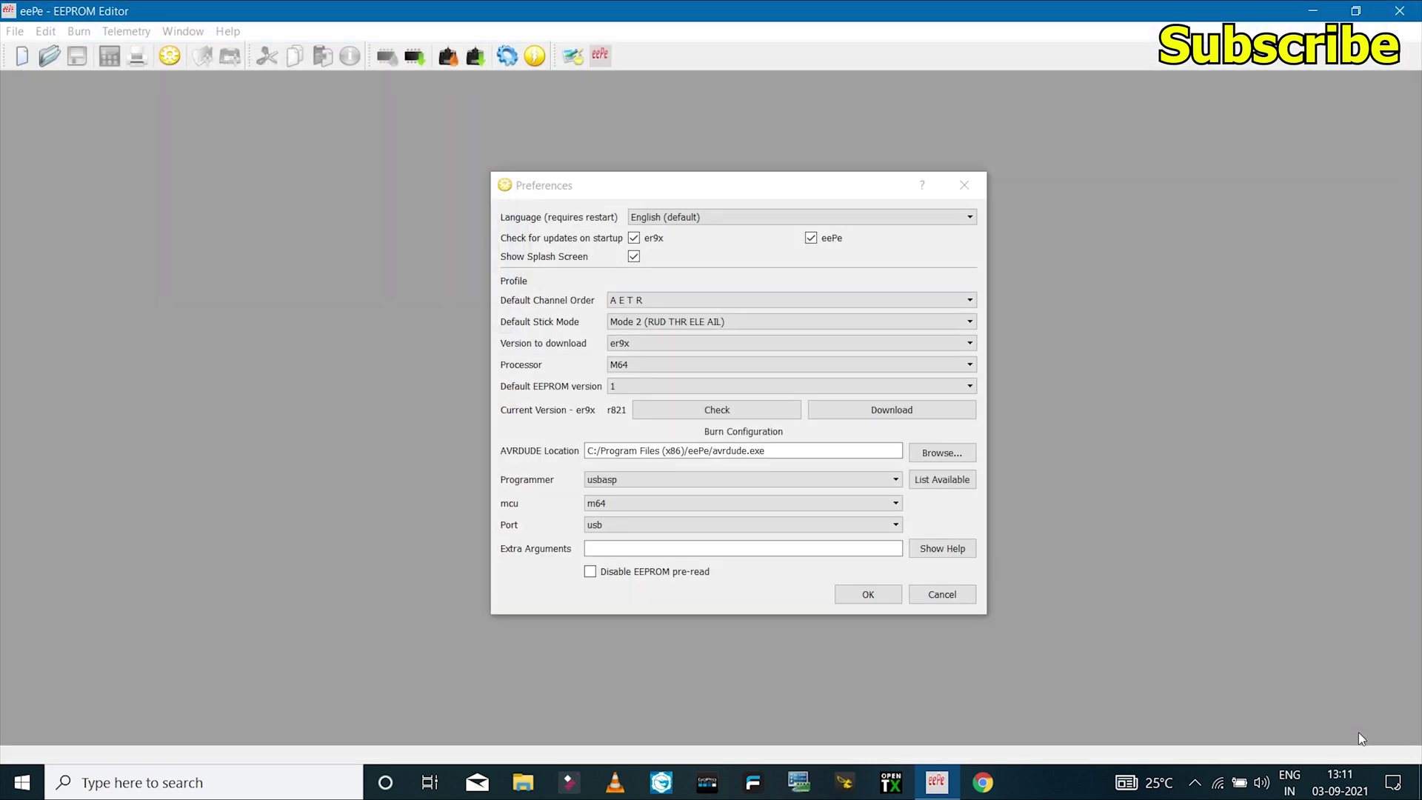
left_click(628, 478)
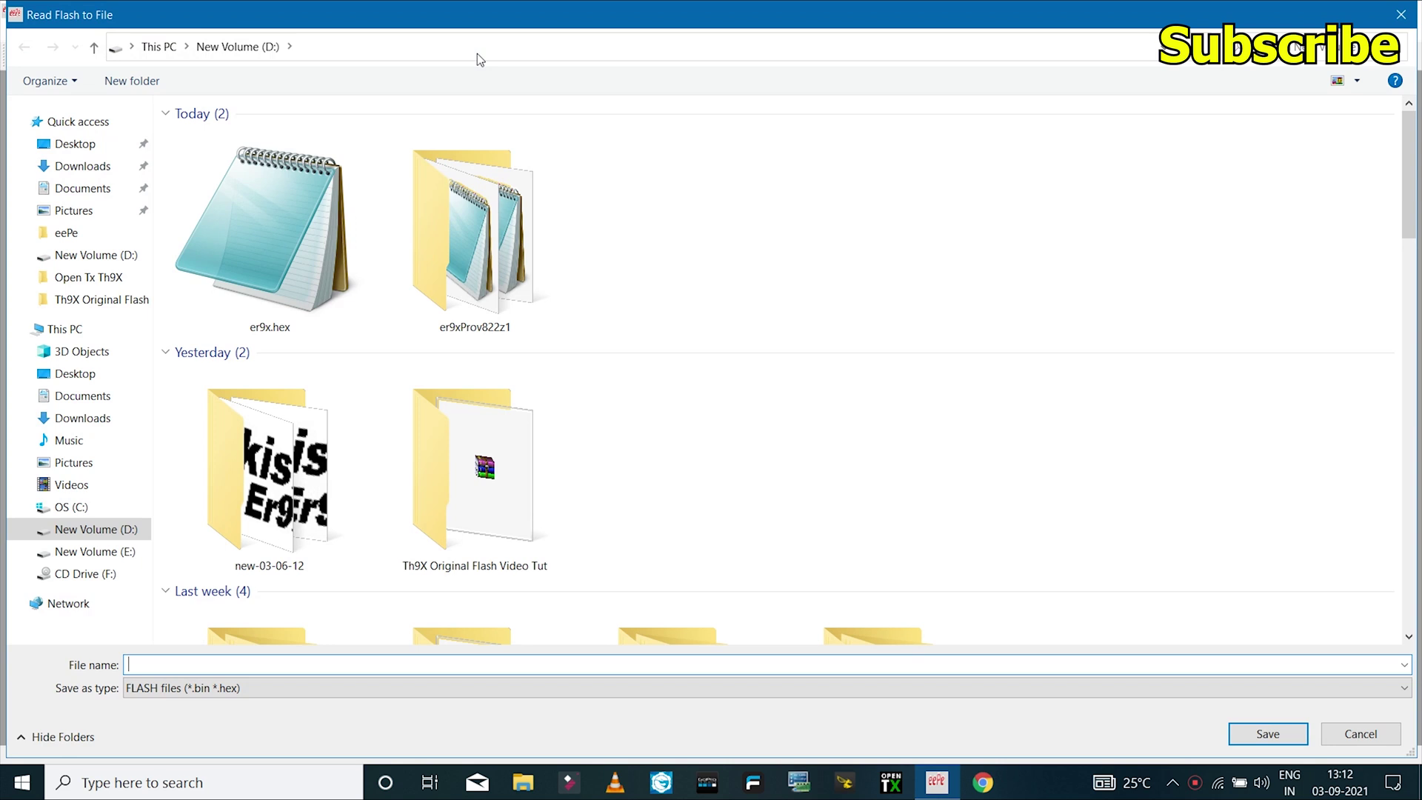
Step: Read the transmitter's flash memory into a file named Backup th9x on drive D:
type("B")
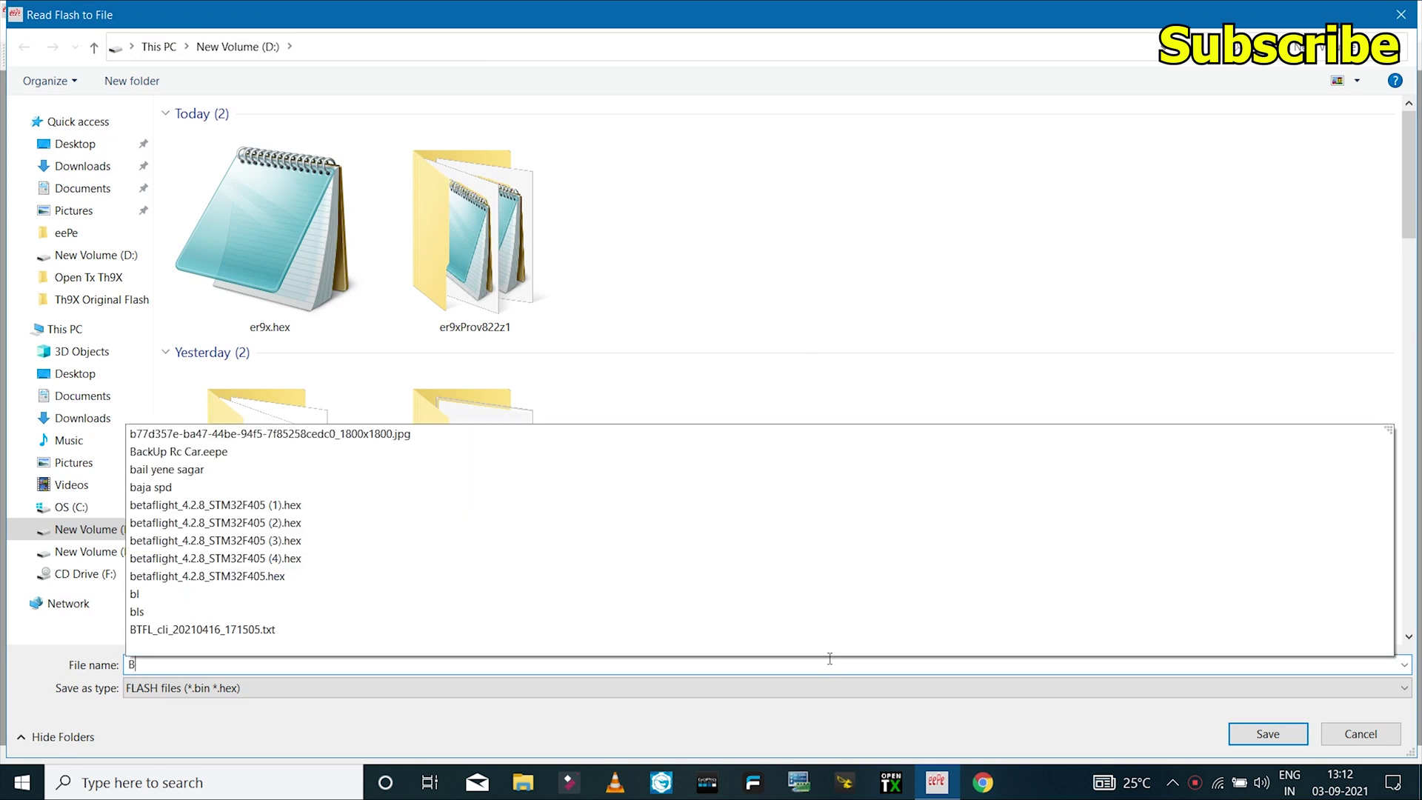
type("ackup th9x")
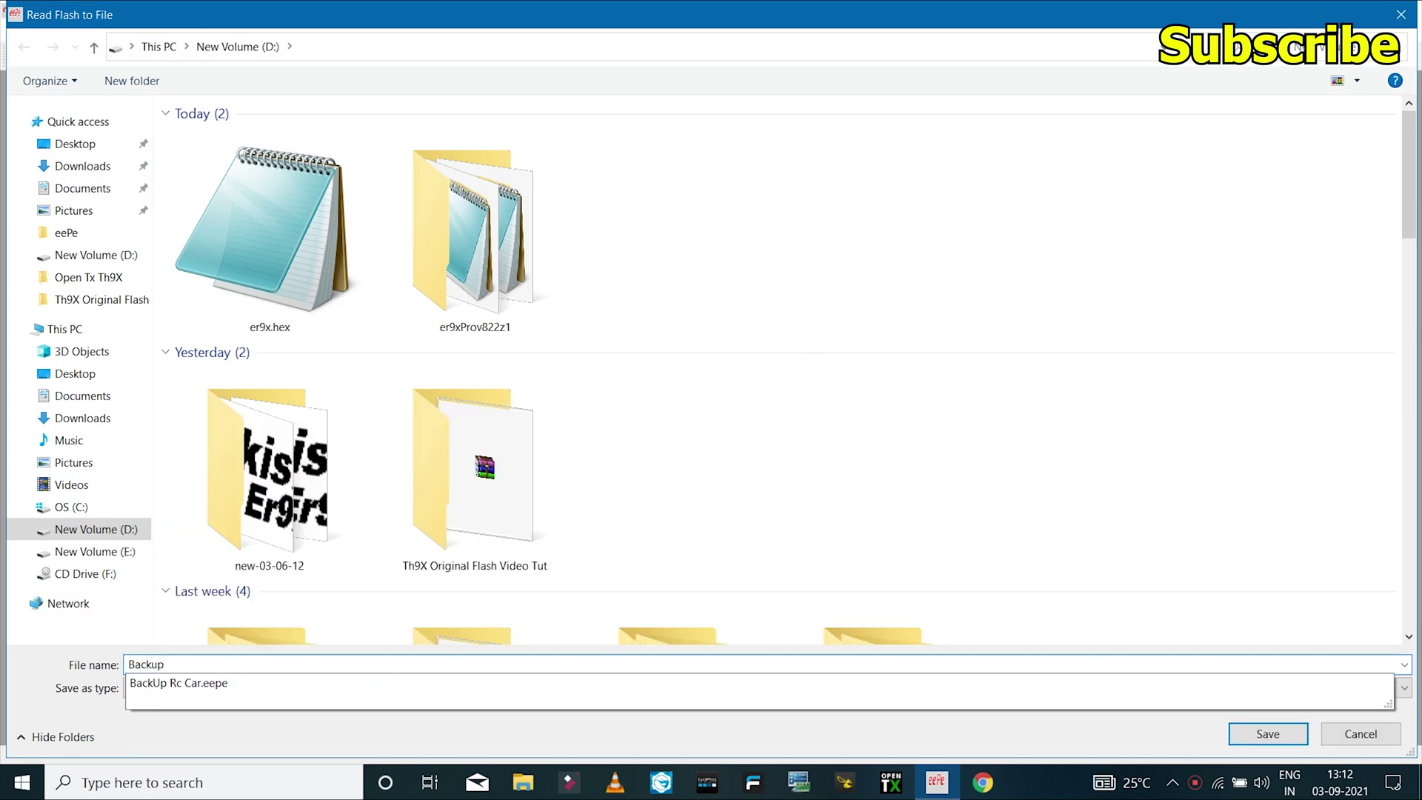
left_click(1268, 733)
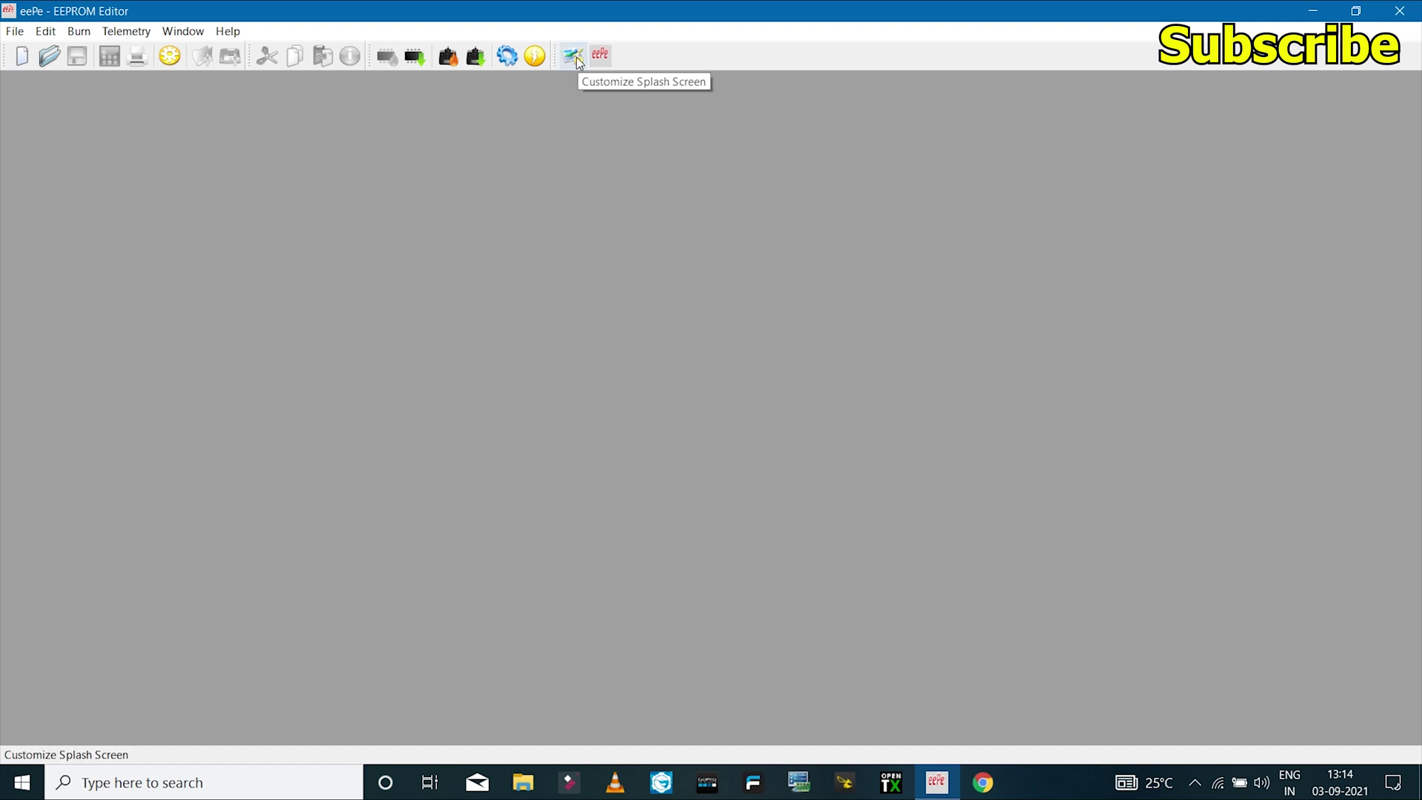
Step: Load Er9xRakish2.bmp from the new-03-06-12 folder as the custom splash image and preview it with inverted colors
left_click(574, 57)
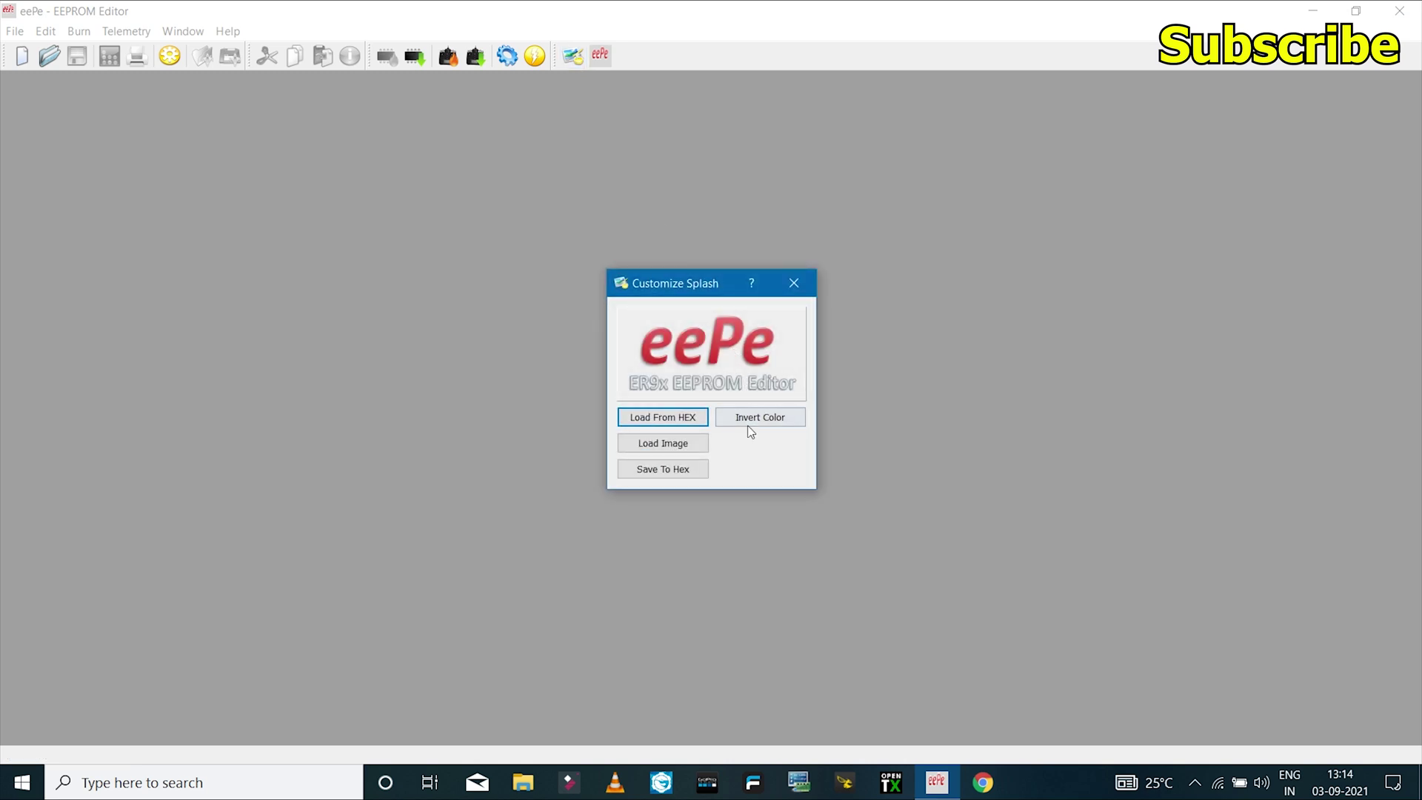
left_click(682, 445)
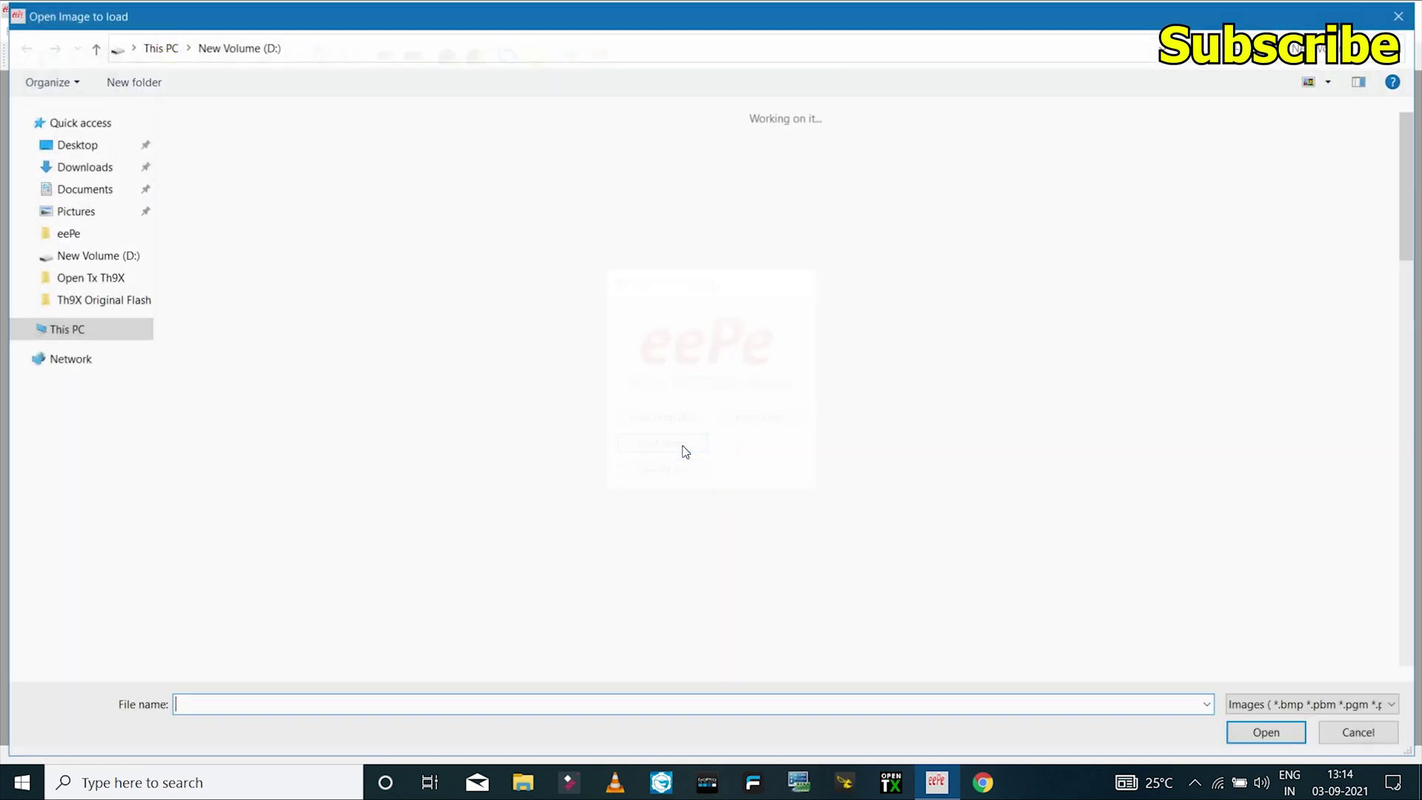
double_click(268, 474)
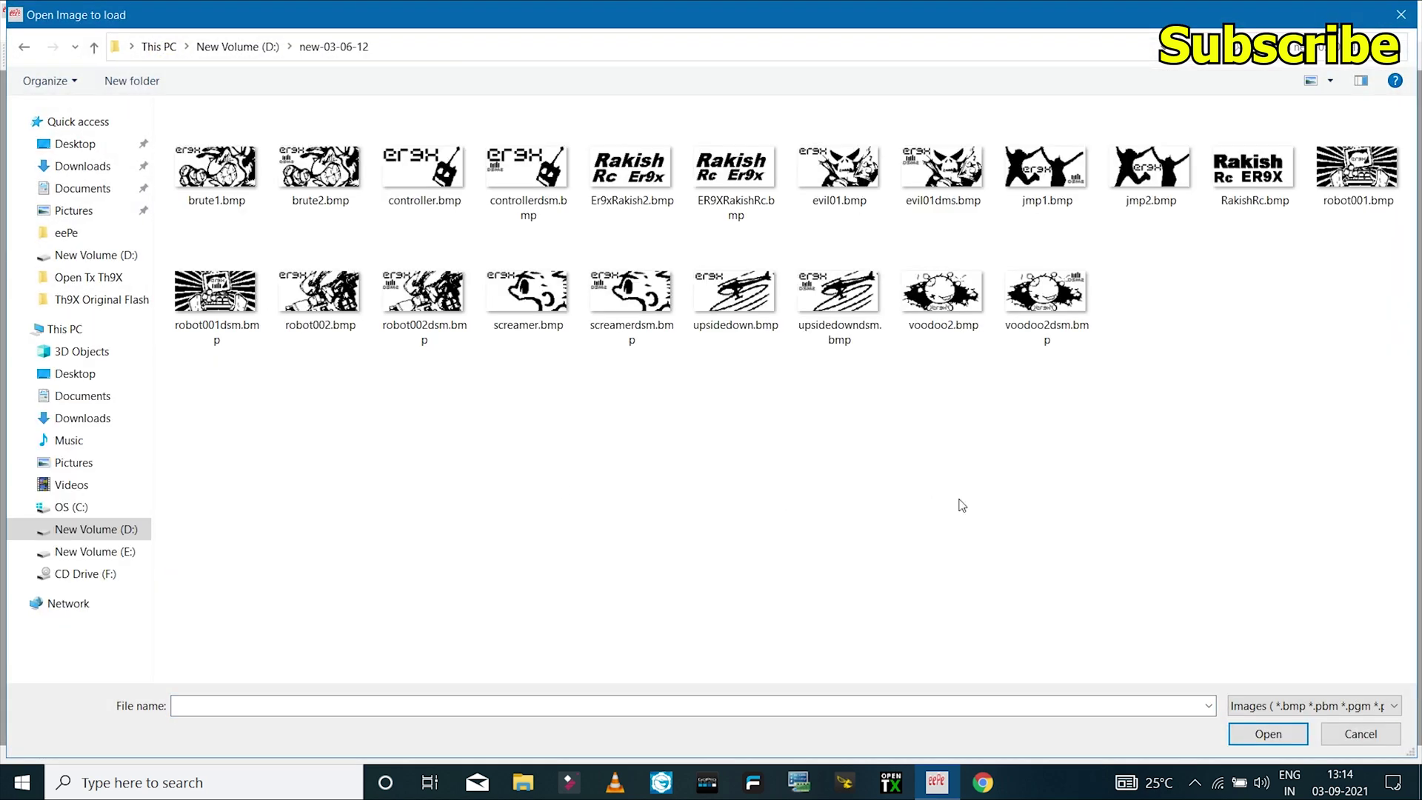
left_click(632, 168)
left_click(1268, 733)
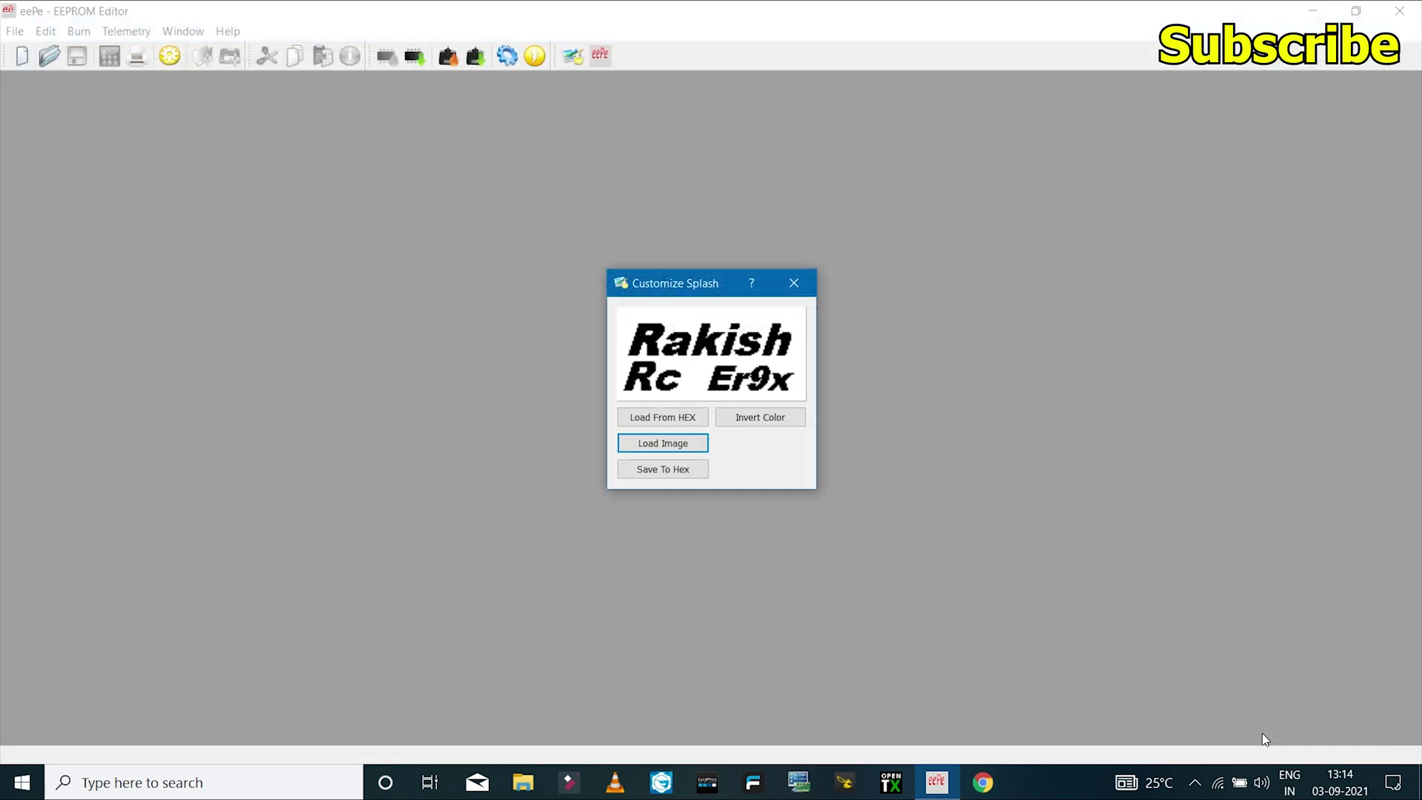
left_click(781, 422)
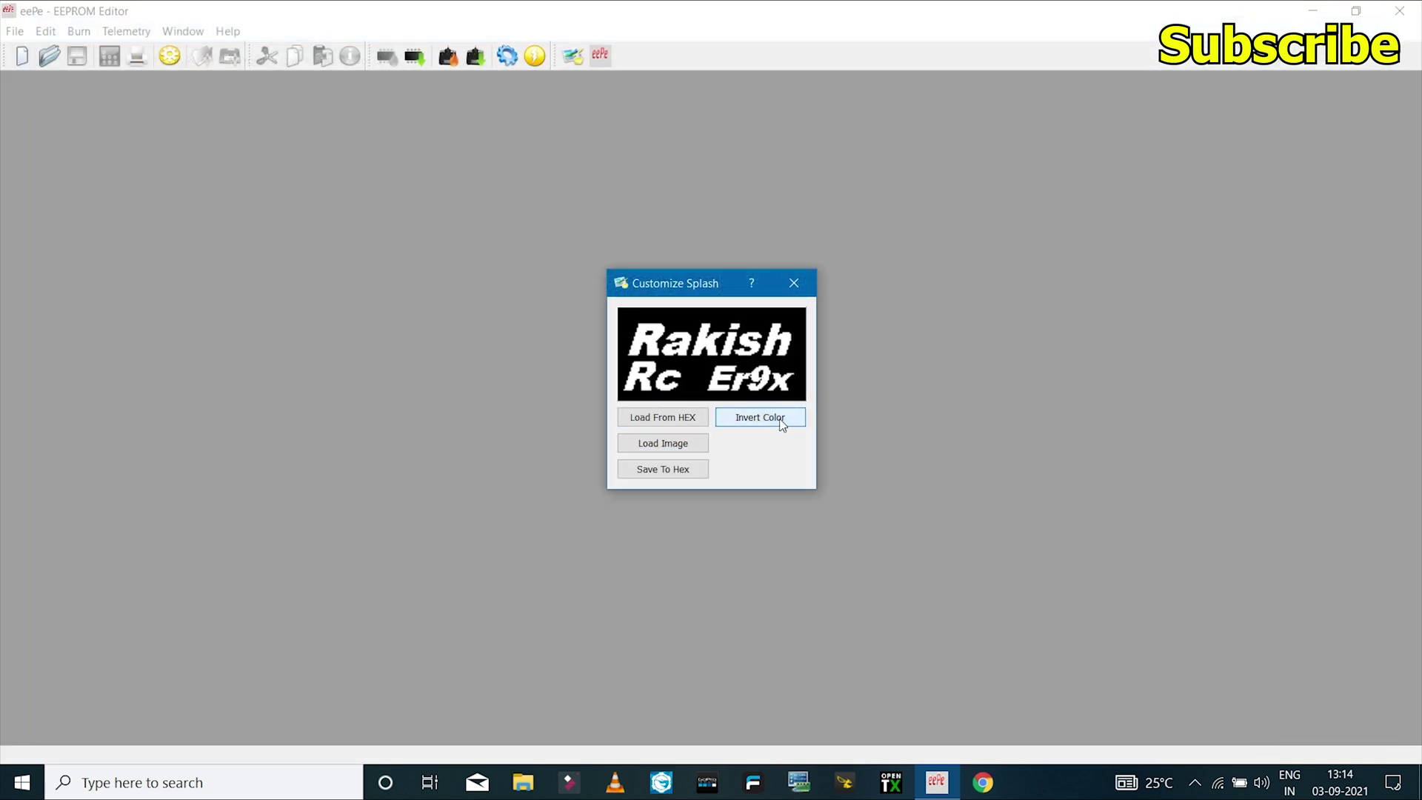
left_click(781, 422)
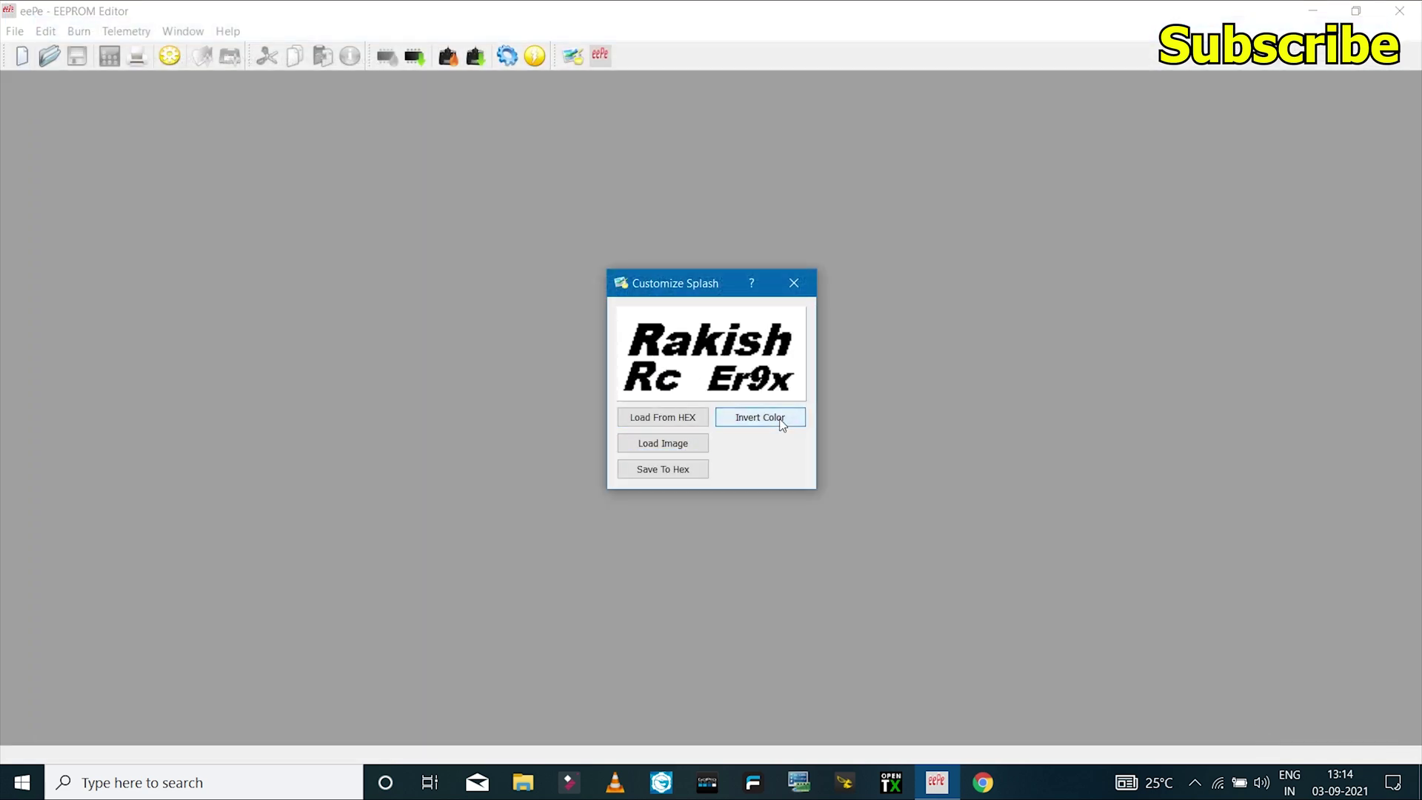
Step: Save the custom splash image into er9x.hex in the er9xProv822z1 folder on drive D:
left_click(677, 472)
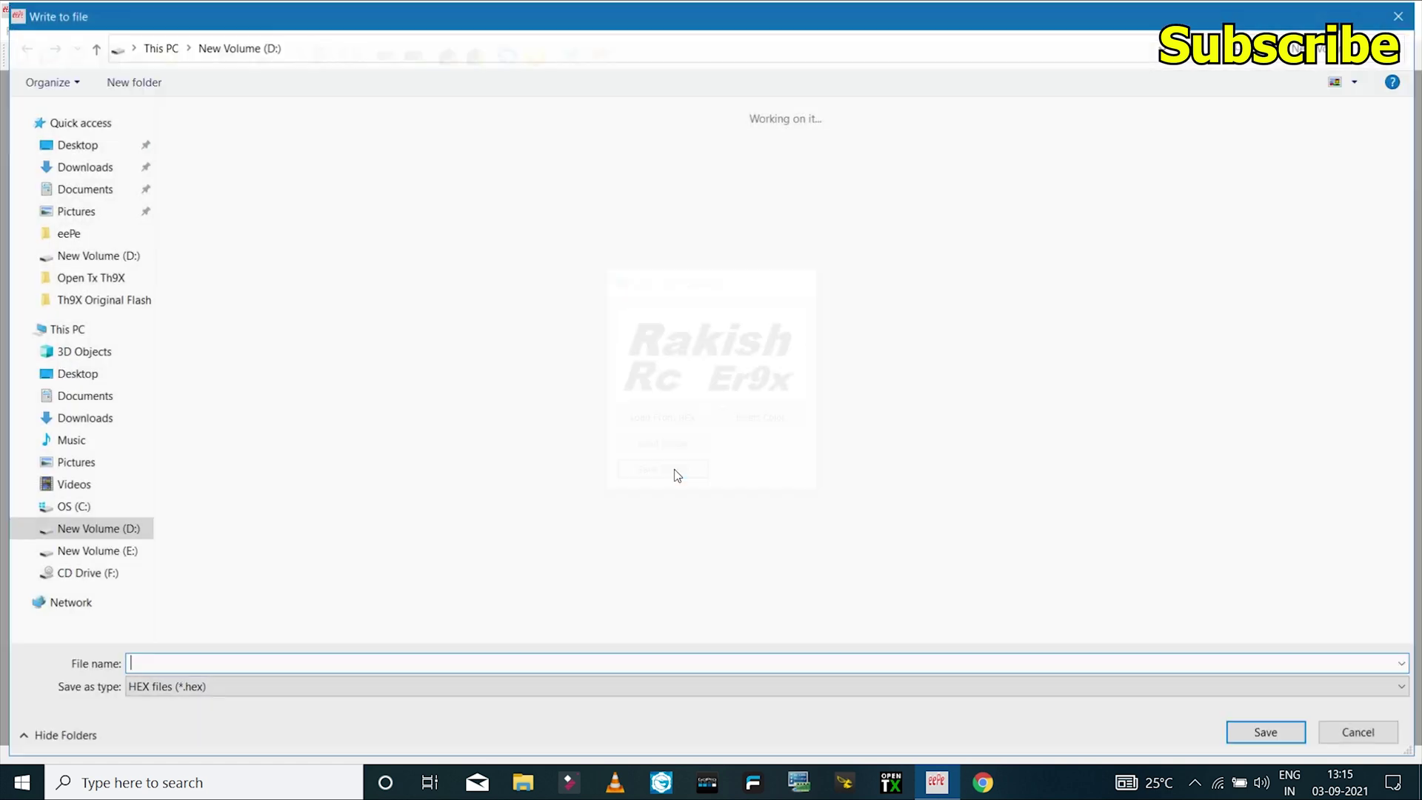
double_click(504, 233)
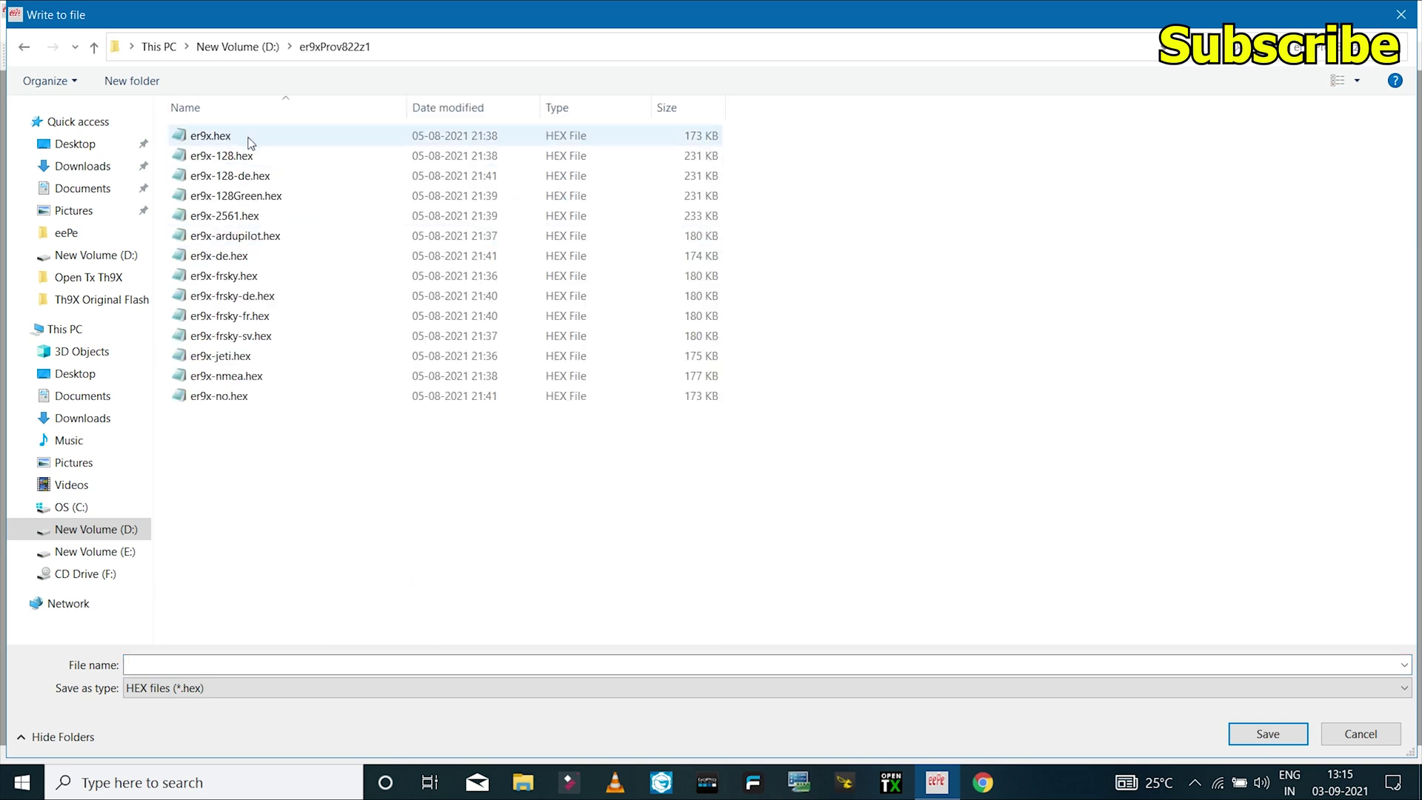
left_click(261, 137)
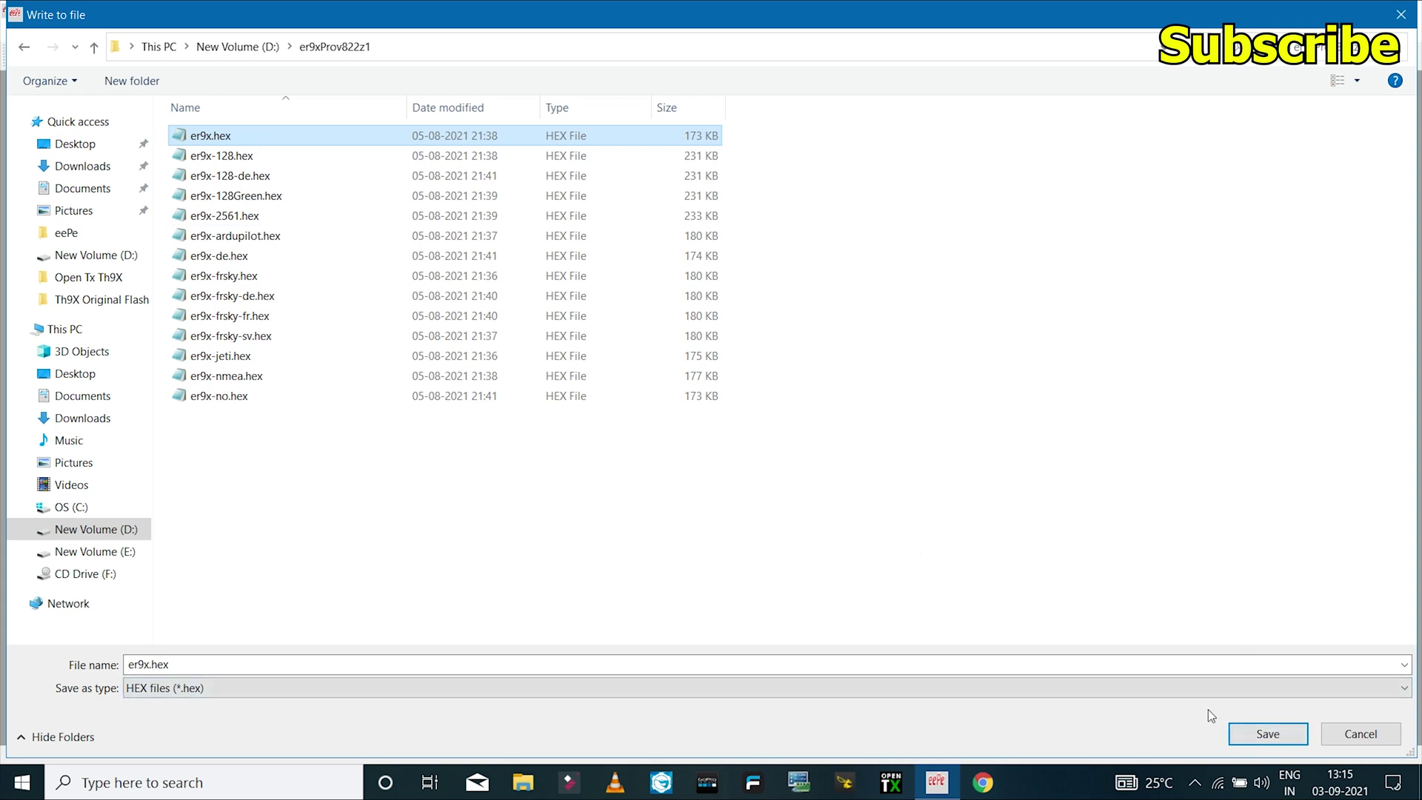
left_click(1267, 736)
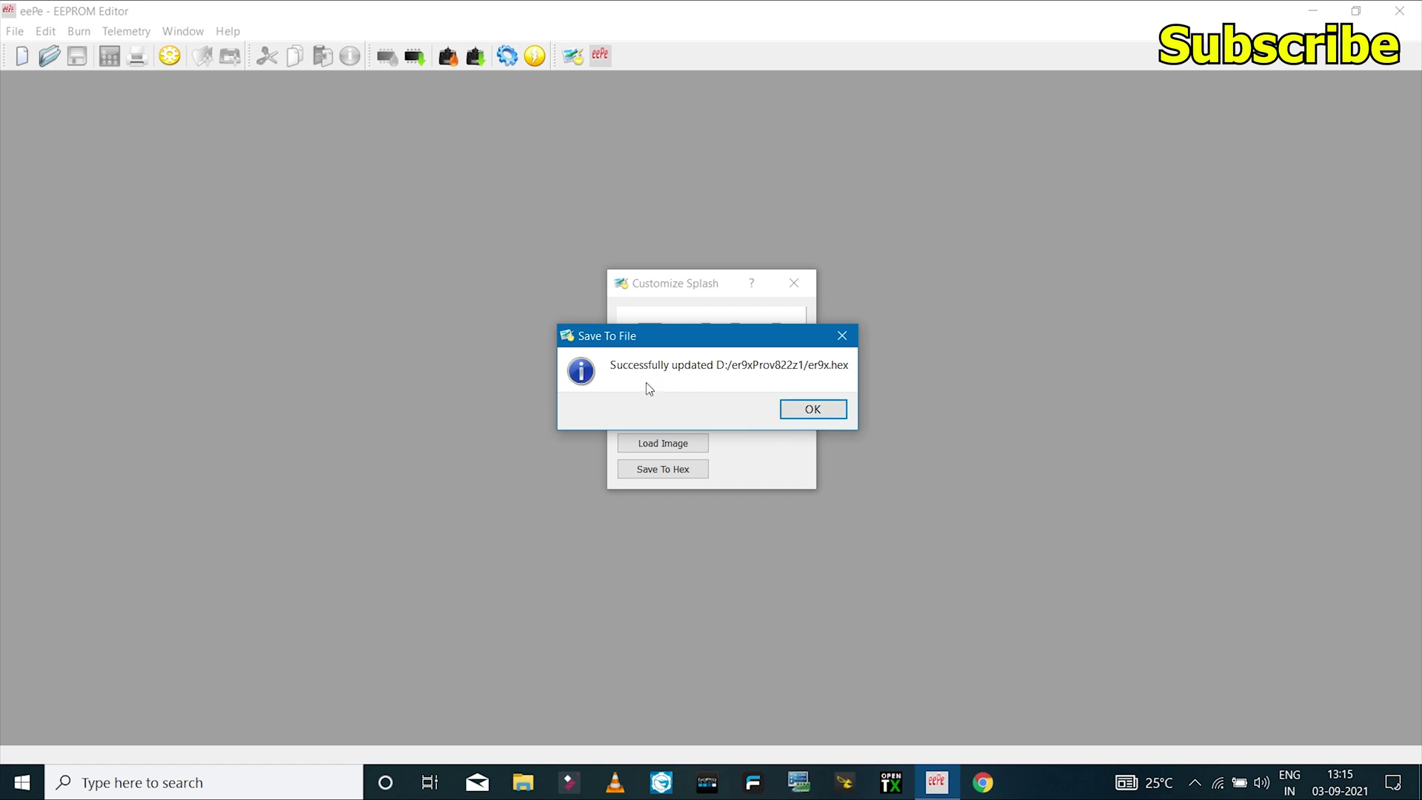
Step: Load the splash image from er9x.hex in the er9xProv822z1 folder on drive D: to check the saved custom splash
left_click(817, 409)
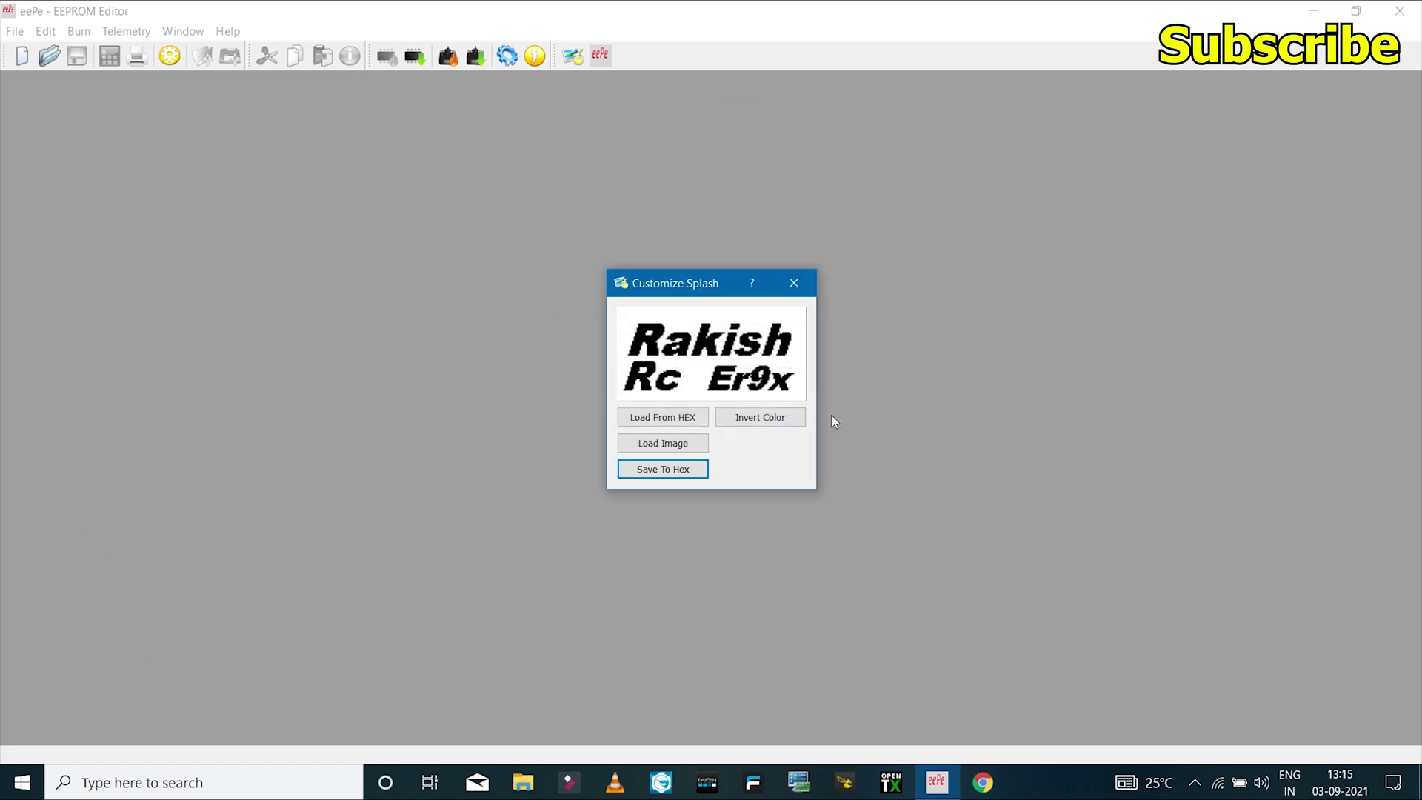
left_click(680, 420)
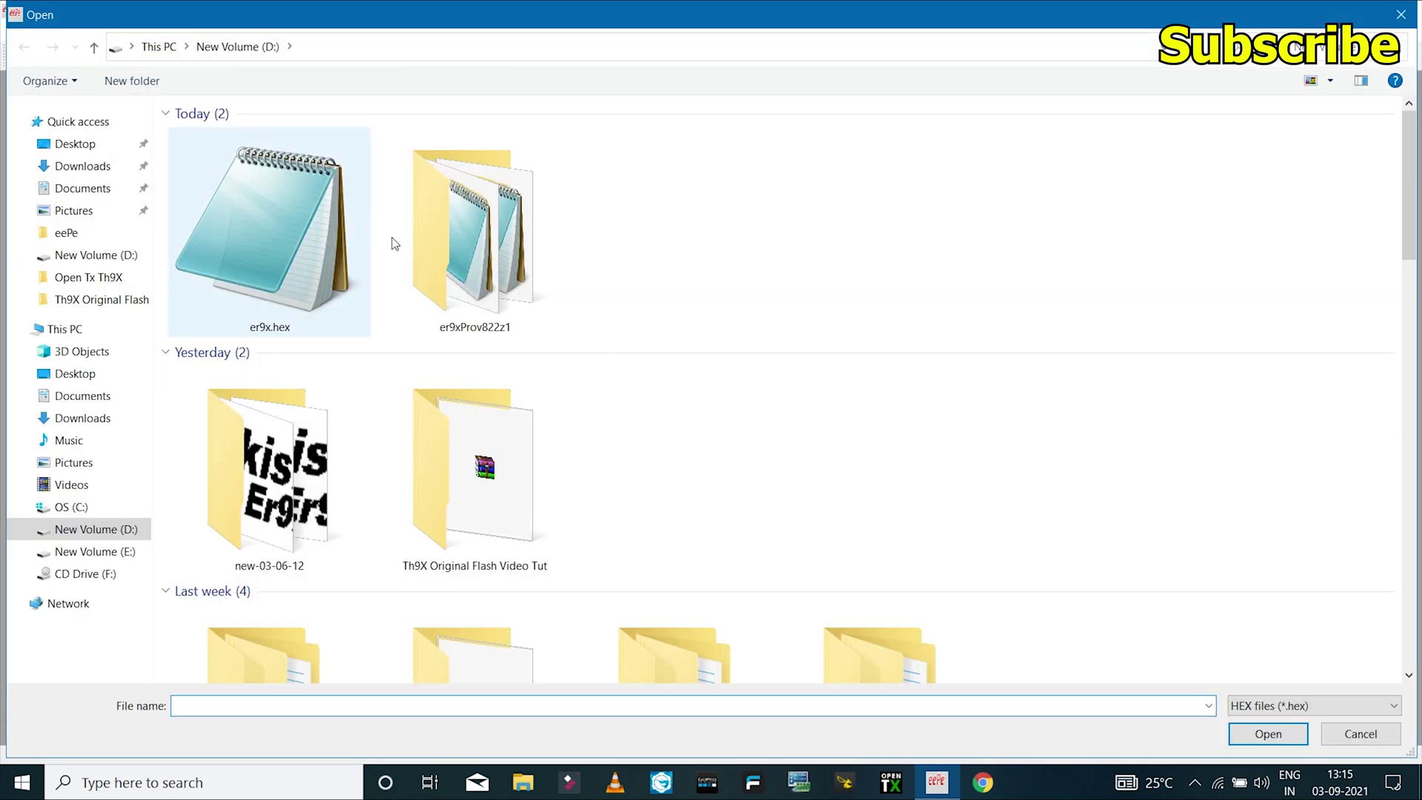
double_click(456, 252)
left_click(214, 137)
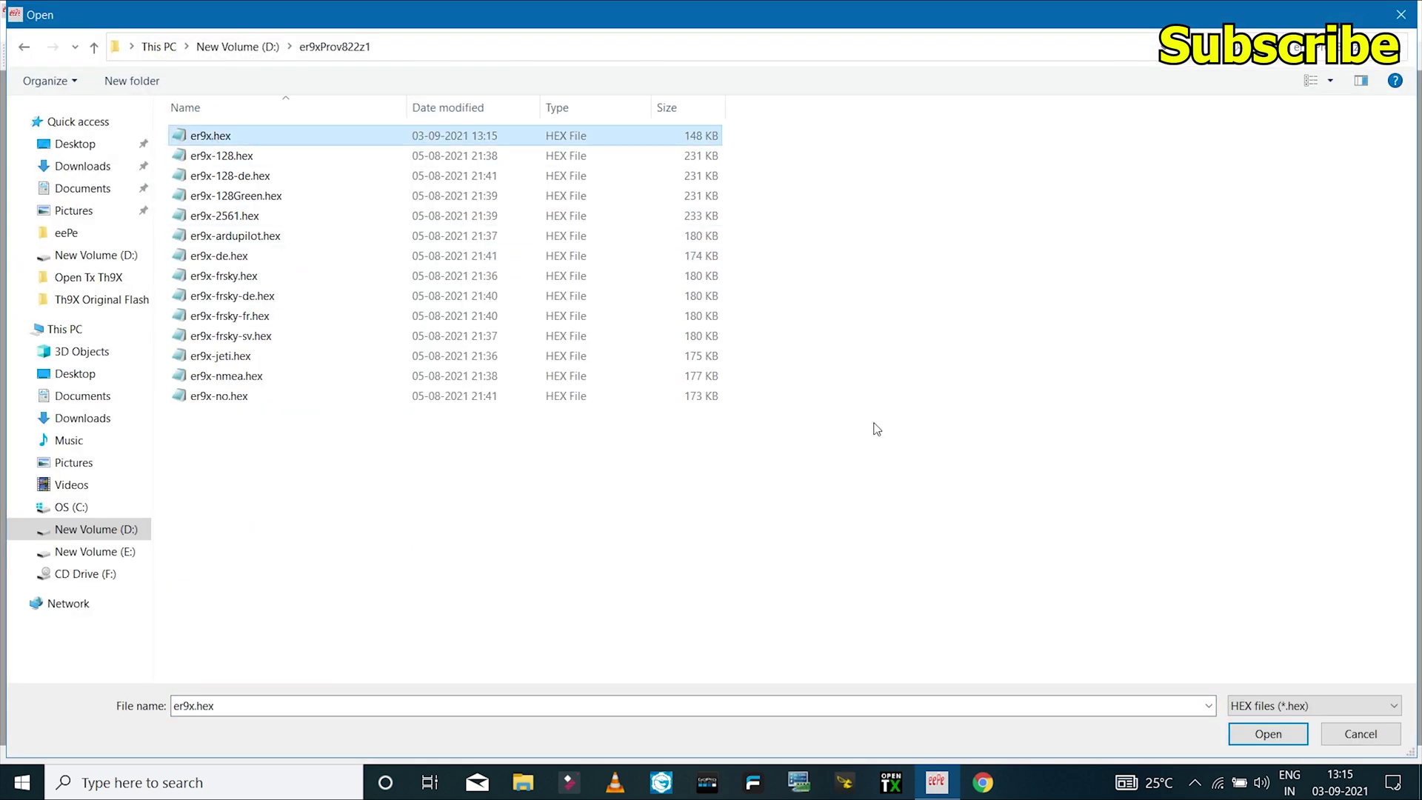
left_click(1268, 734)
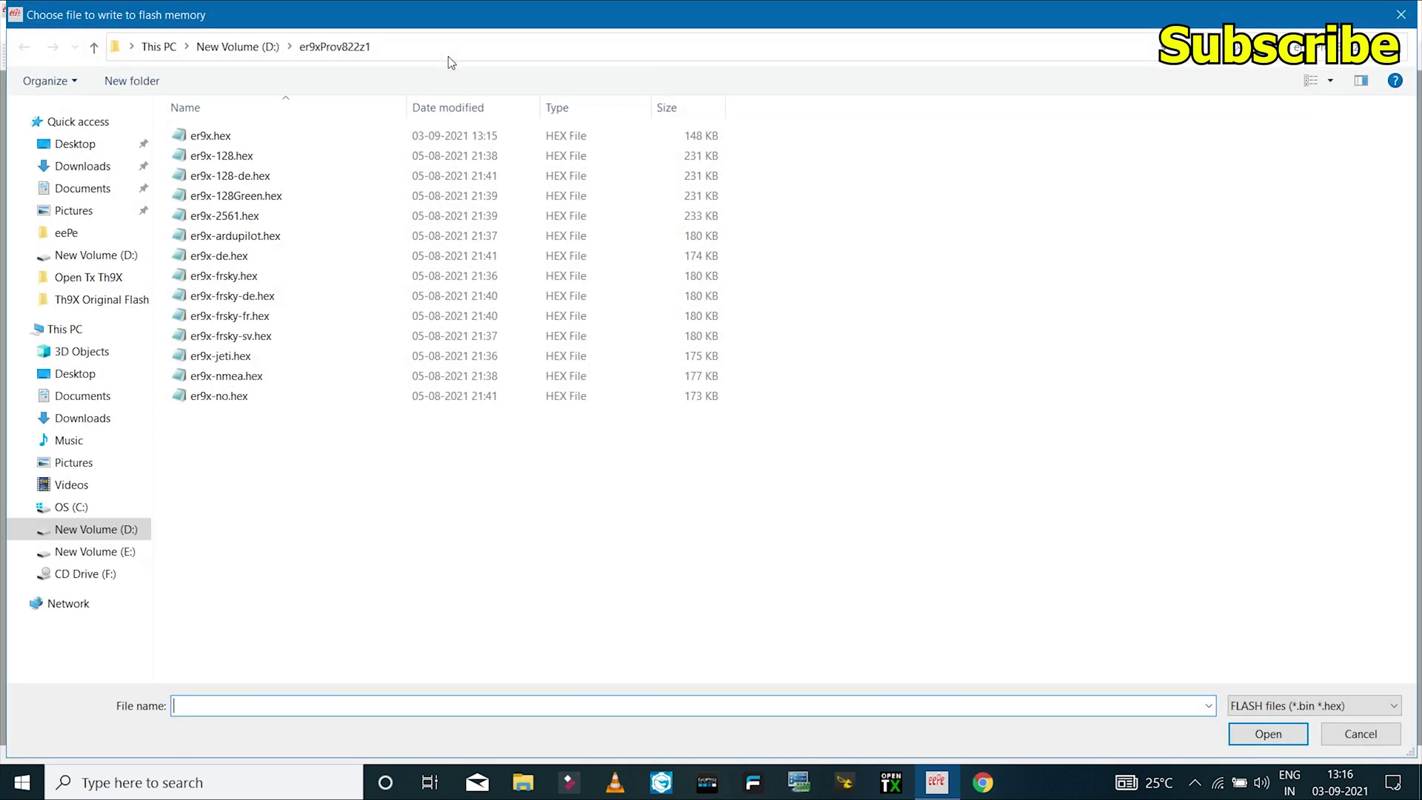
Step: Write er9x.hex from the er9xProv822z1 folder to the transmitter's flash memory
left_click(258, 137)
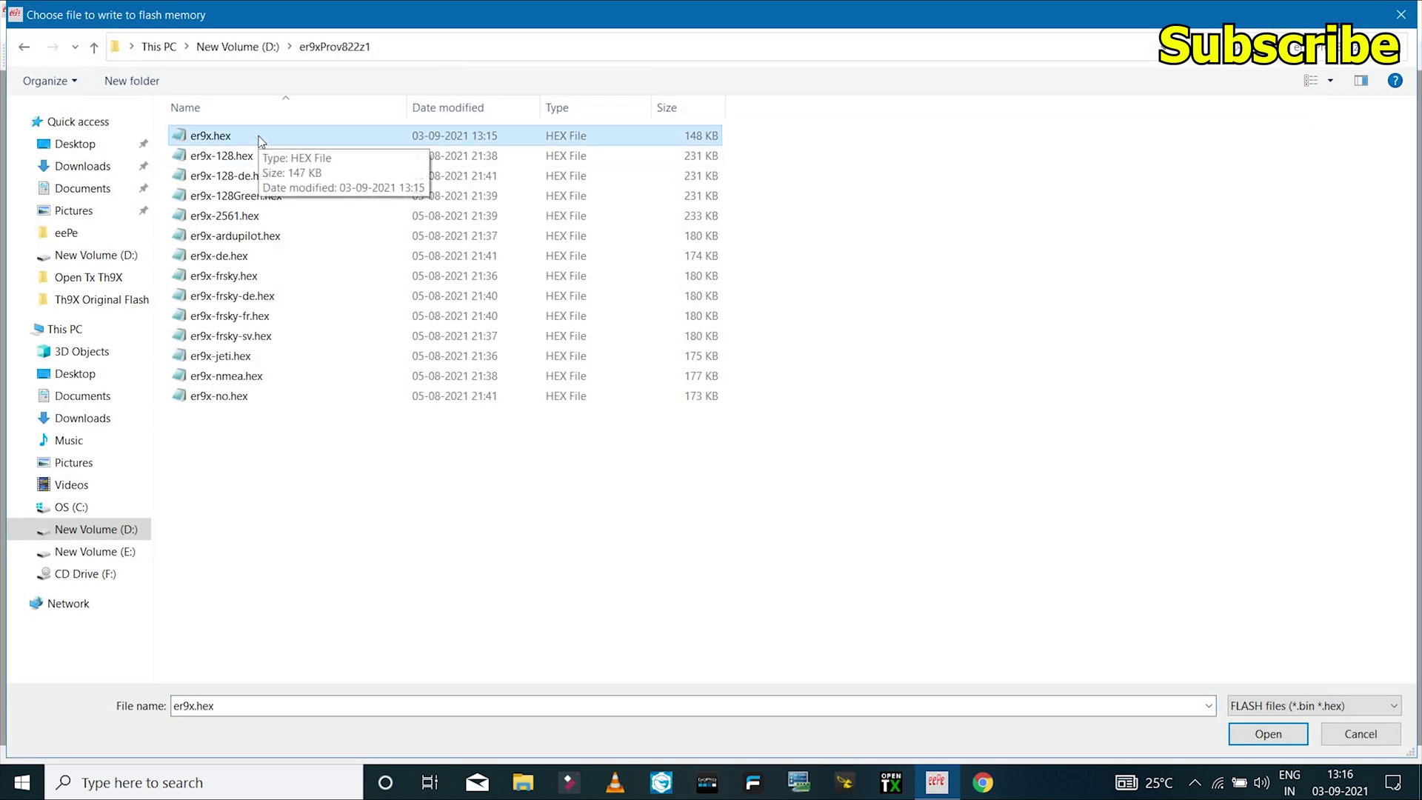
left_click(1268, 734)
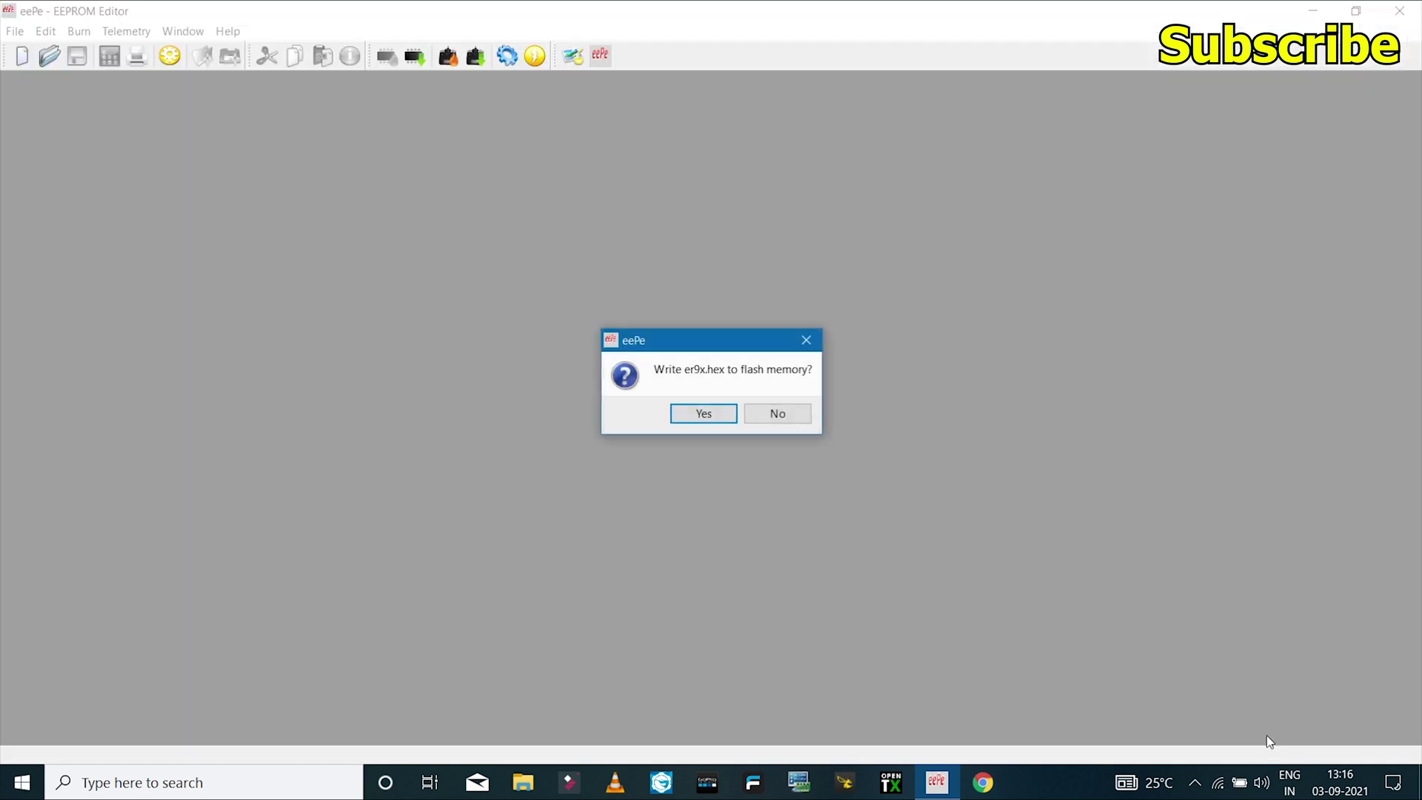
left_click(700, 413)
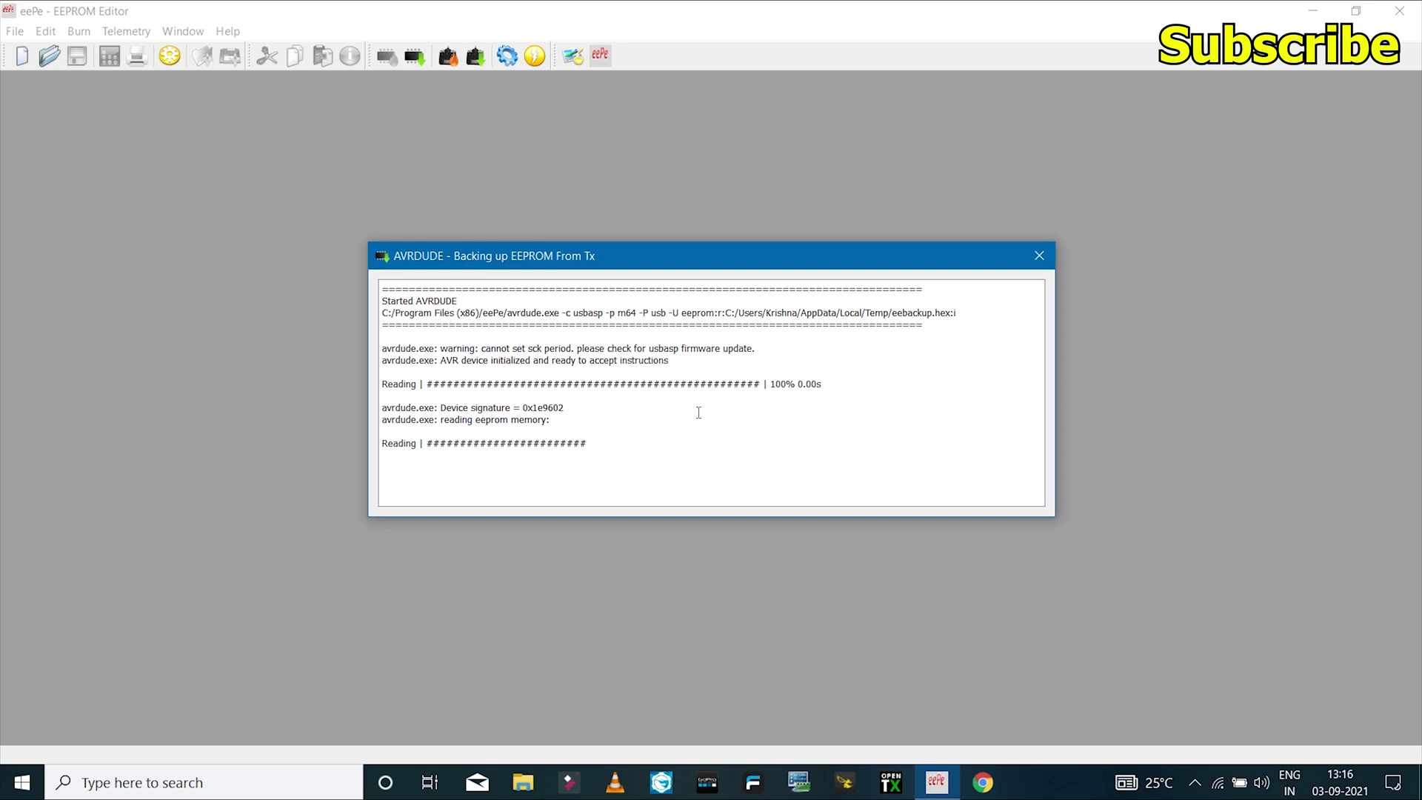